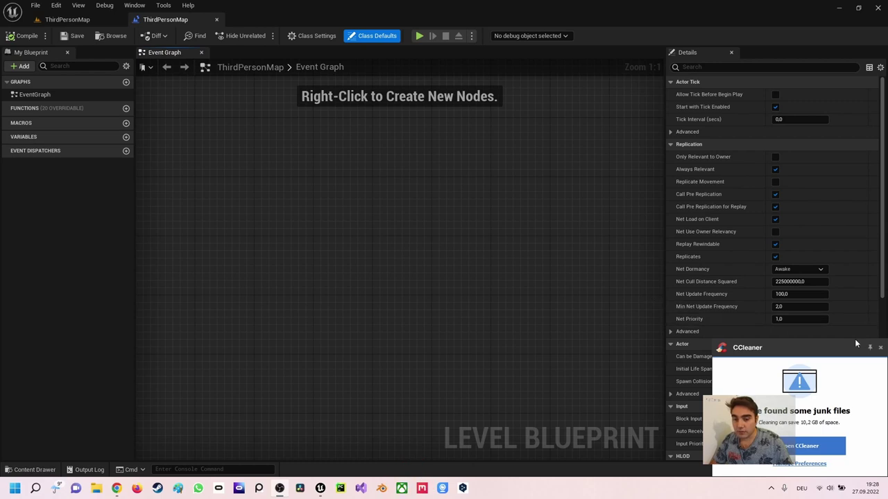
# Close the CCleaner junk-files notification popup in the lower-right corner.
pyautogui.click(880, 347)
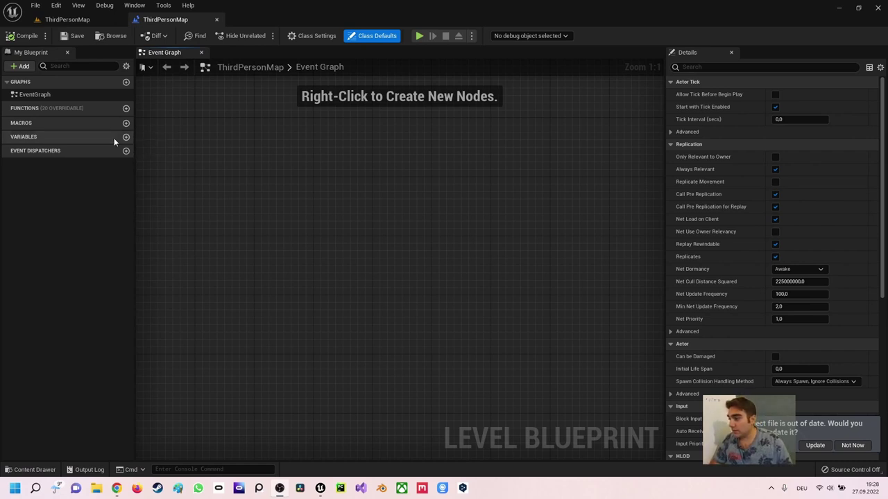
# Add a new level blueprint variable named Rucksack of type String.
pyautogui.click(126, 137)
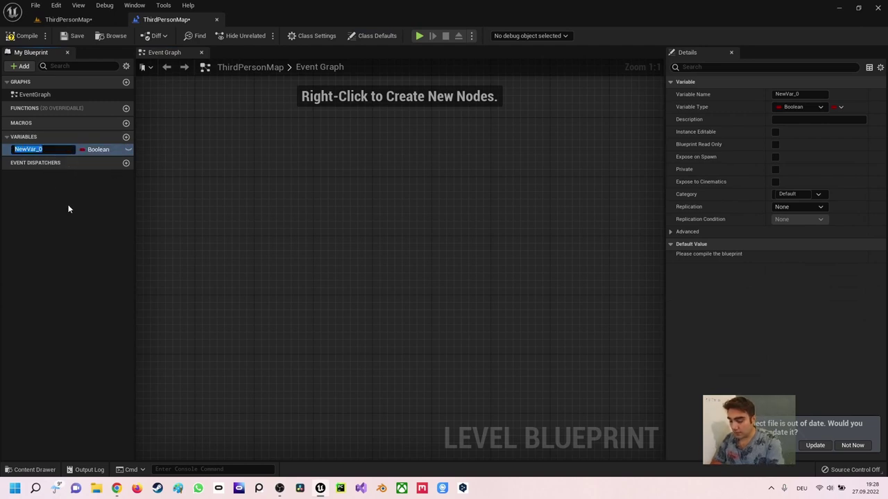
pyautogui.write('Ruck')
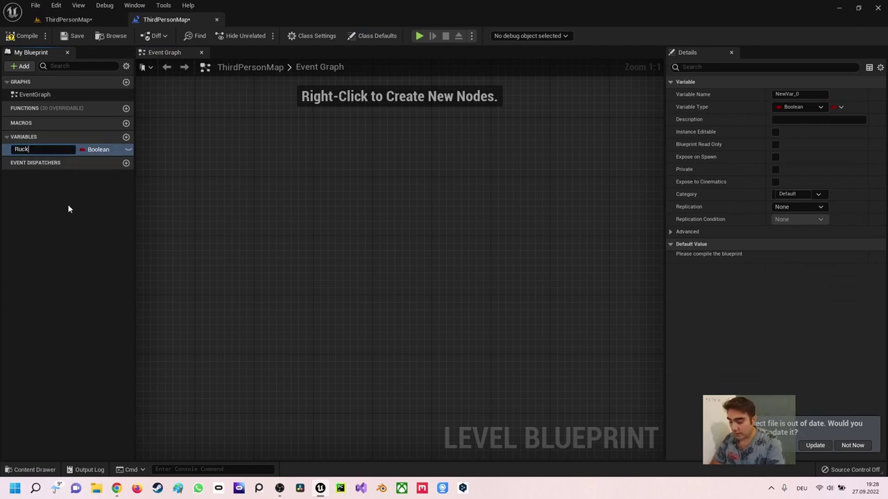
pyautogui.write('sack')
pyautogui.press('Return')
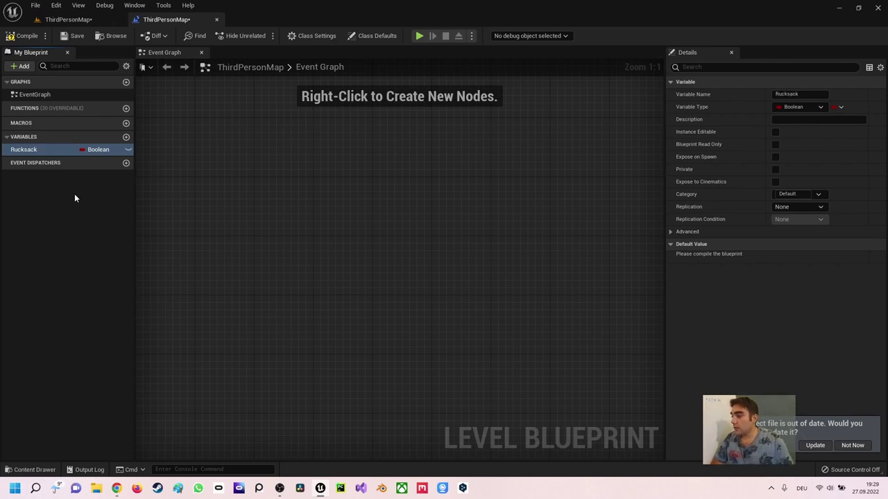
pyautogui.click(101, 150)
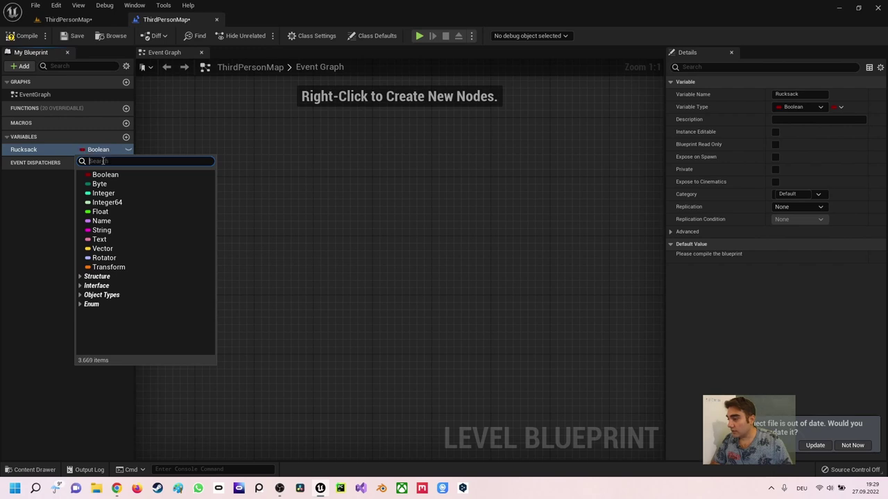
pyautogui.click(101, 230)
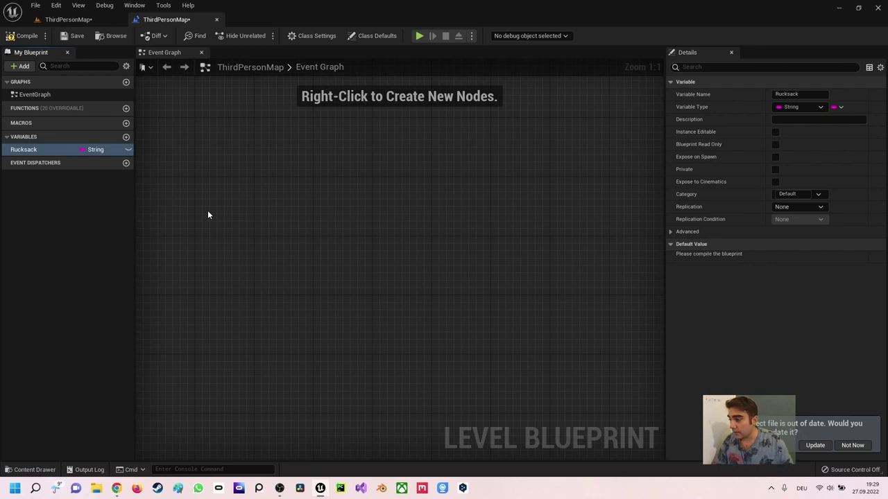
# Make Rucksack an Array container, compile, and drag it into the Event Graph.
pyautogui.click(23, 36)
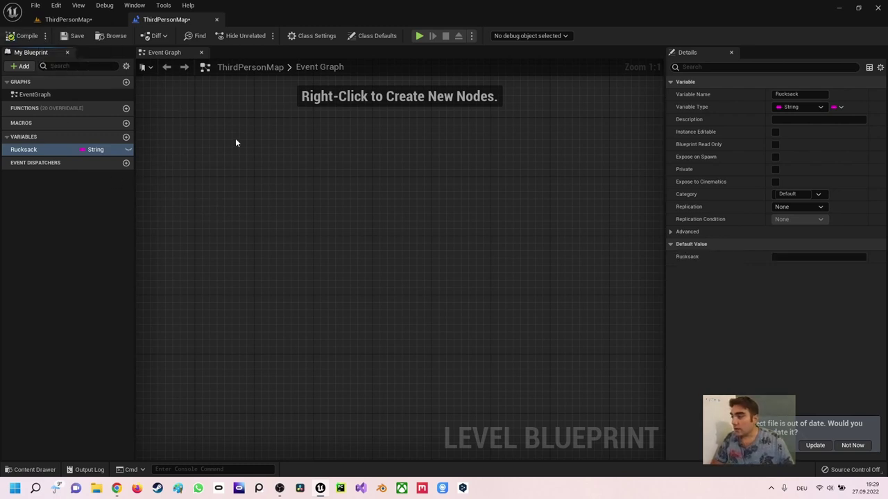
pyautogui.click(841, 109)
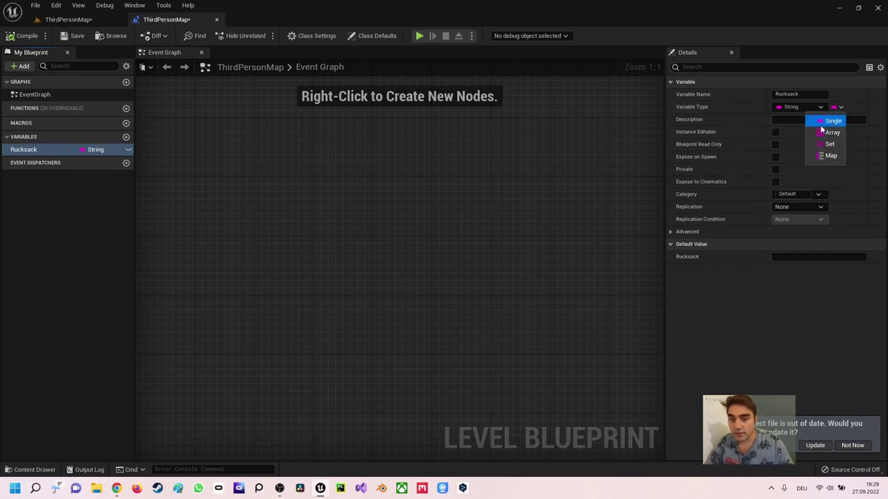
pyautogui.click(830, 133)
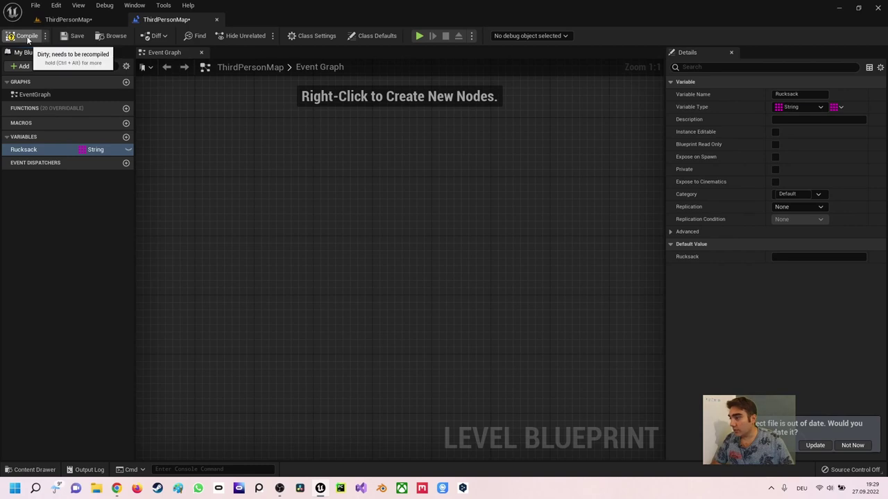
pyautogui.click(789, 256)
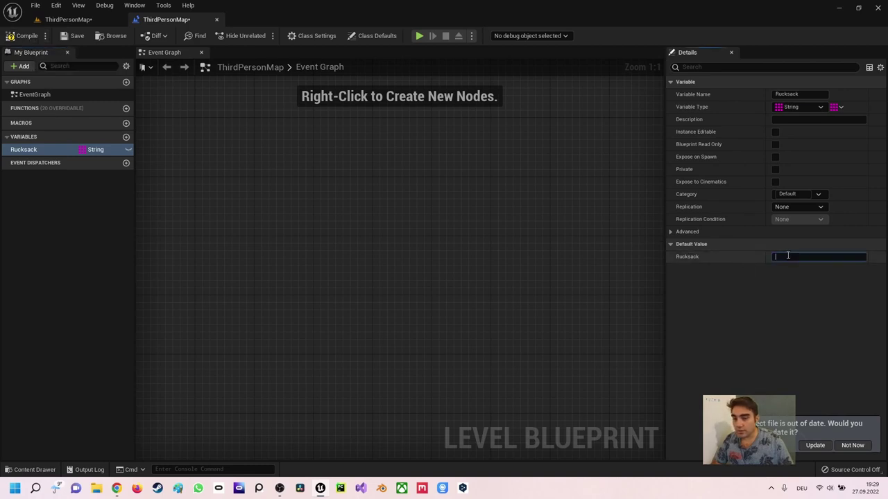
pyautogui.click(19, 35)
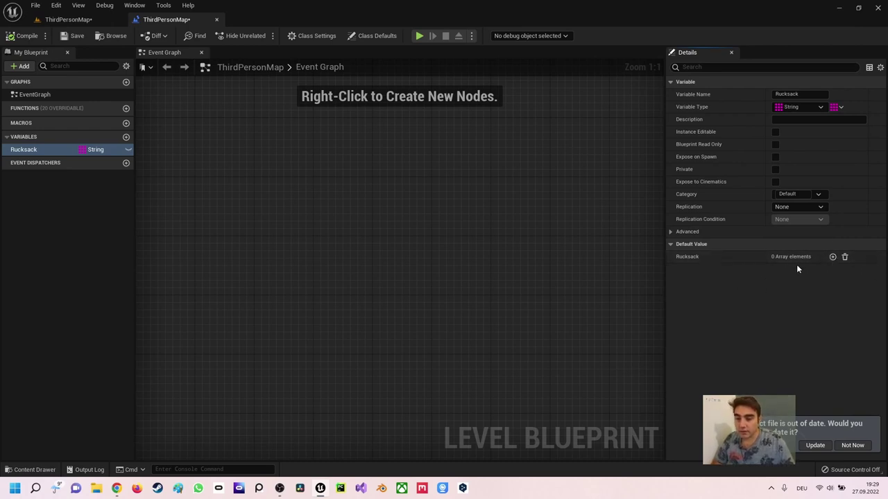
pyautogui.moveTo(27, 149); pyautogui.dragTo(301, 212)
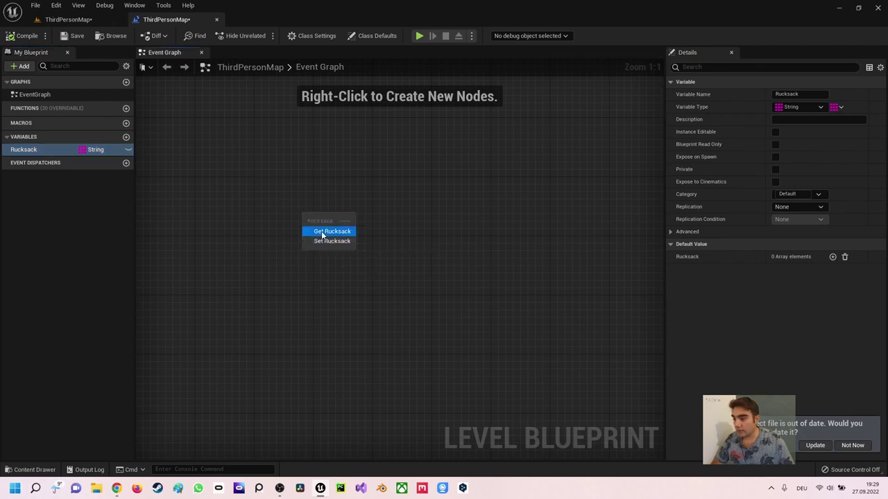
# Place a Get Rucksack node and connect its output to a new For Each Loop via 'foreach'.
pyautogui.click(323, 233)
pyautogui.click(316, 185)
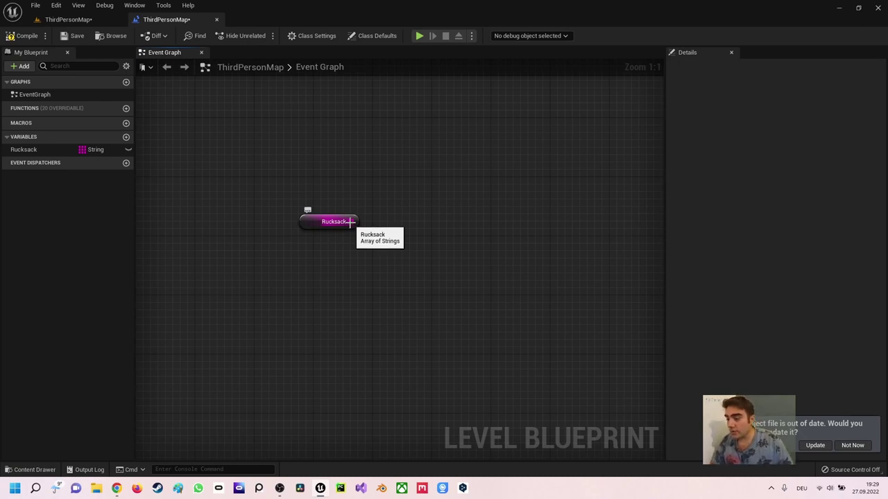
pyautogui.moveTo(352, 222); pyautogui.dragTo(379, 169)
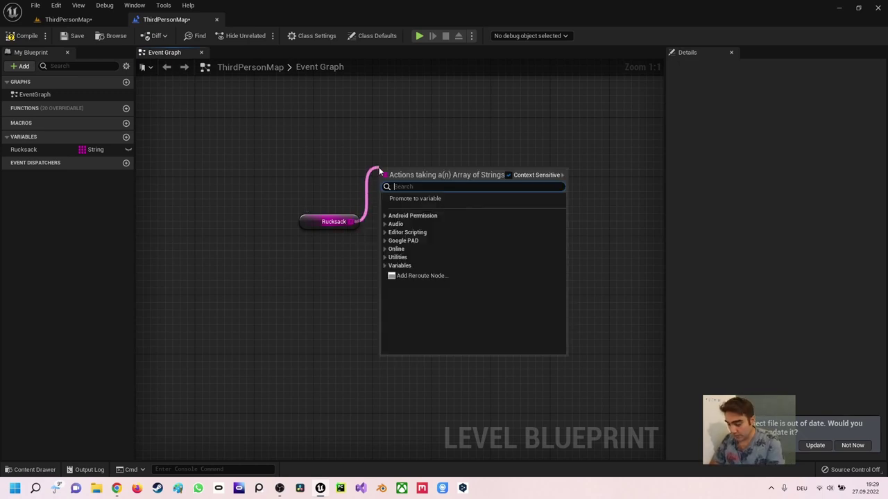
pyautogui.write('for')
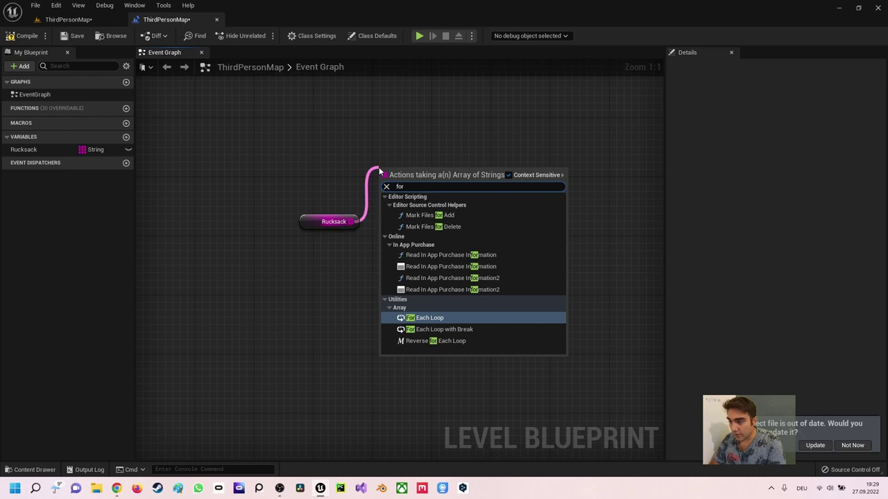
pyautogui.write('each')
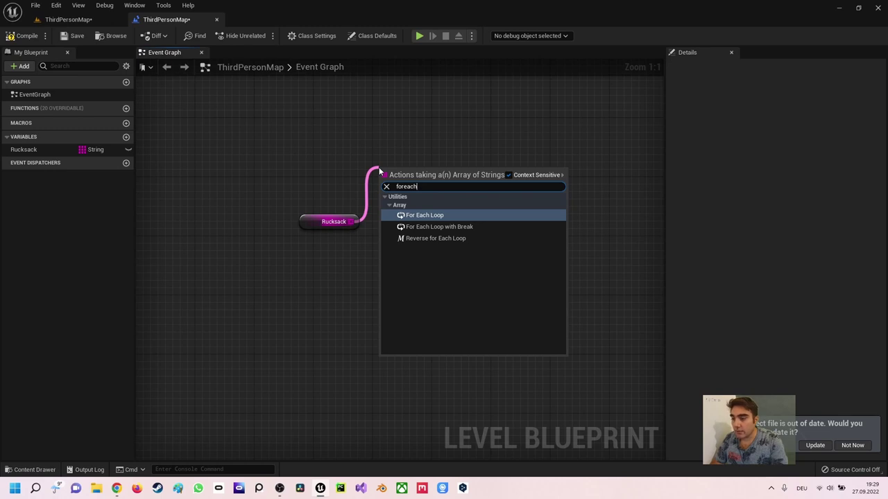
pyautogui.press('Return')
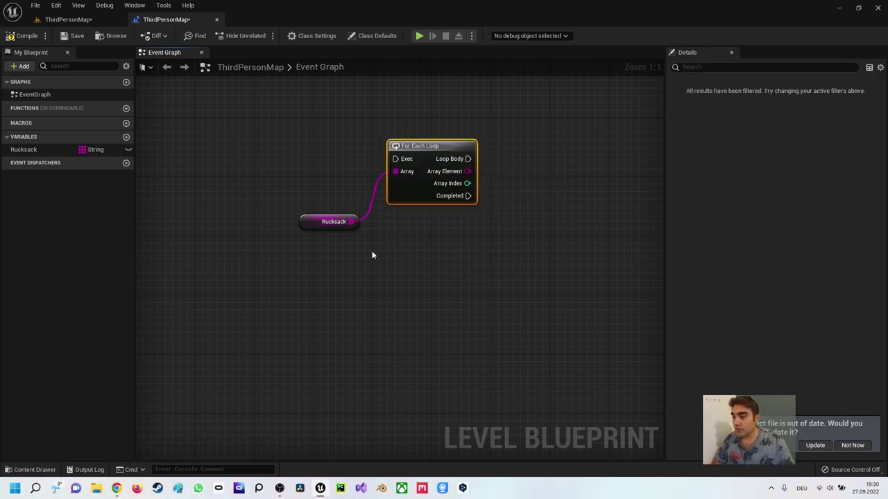
# In Rucksack's Details > Default Value, add four elements: MediPack, Munition, Schluessel, Artefakt.
pyautogui.click(303, 222)
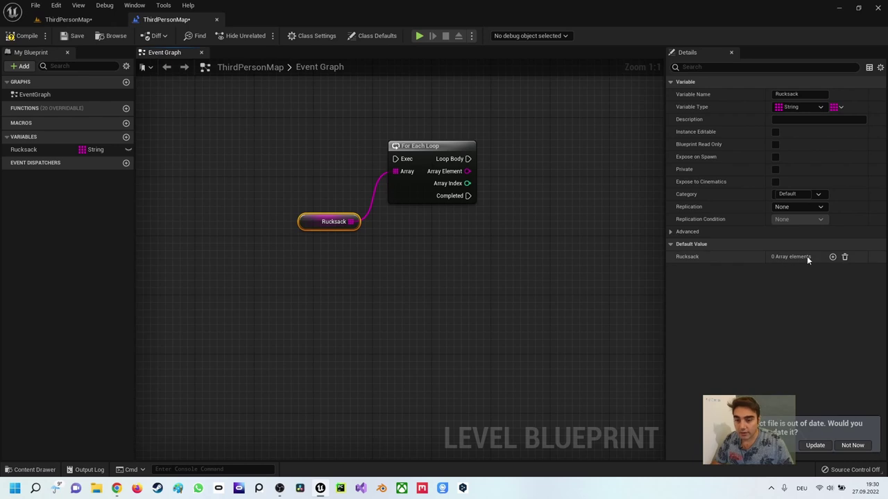
pyautogui.click(832, 256)
pyautogui.write('MediPack')
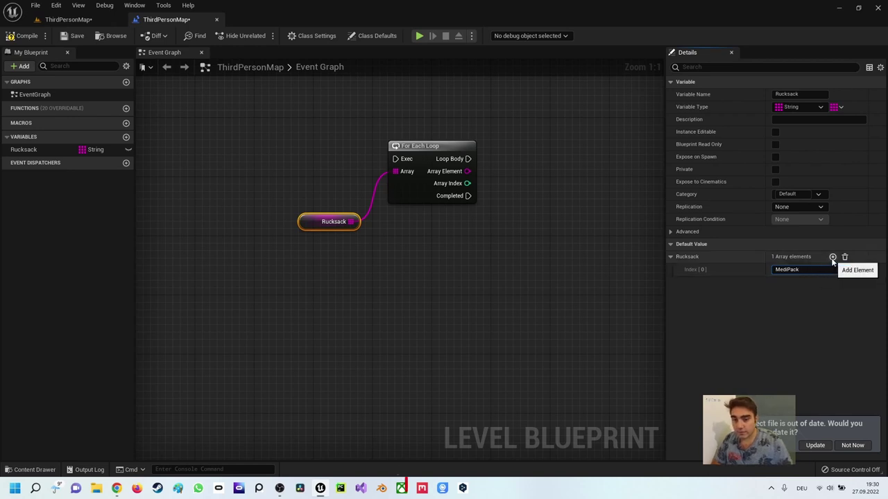
pyautogui.click(833, 257)
pyautogui.click(805, 283)
pyautogui.write('M')
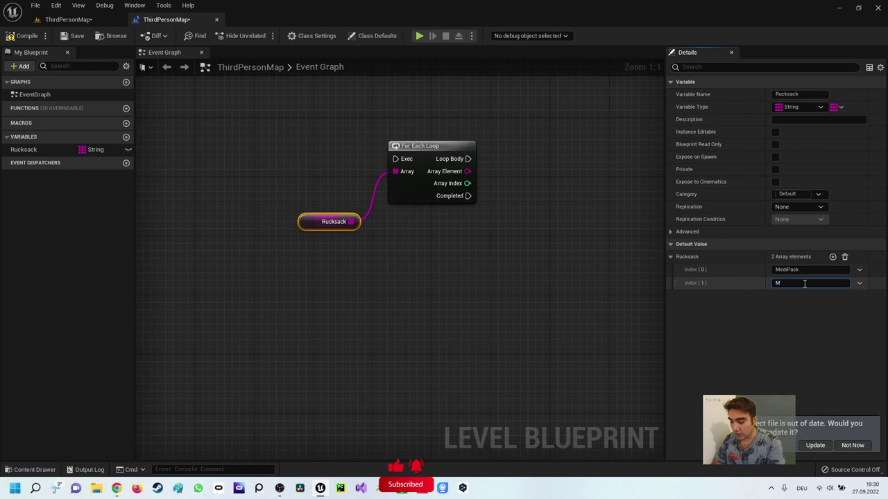
pyautogui.write('unition')
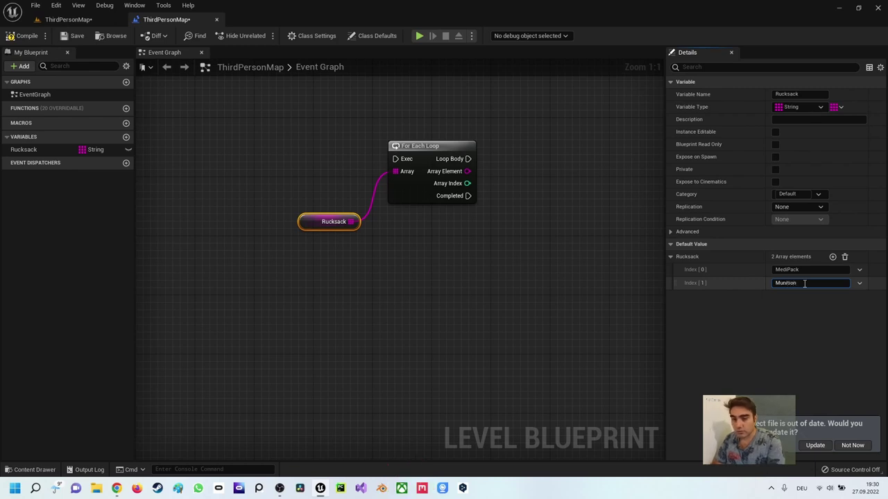
pyautogui.click(832, 256)
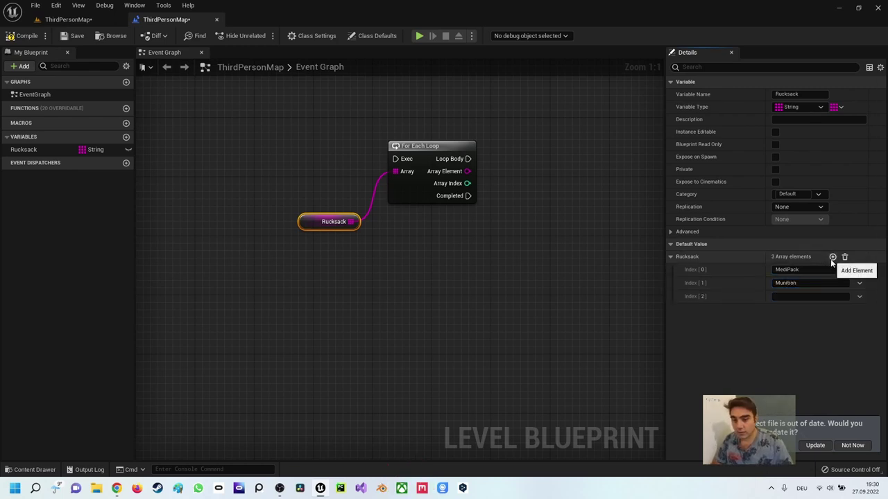
pyautogui.click(795, 294)
pyautogui.write('Sch')
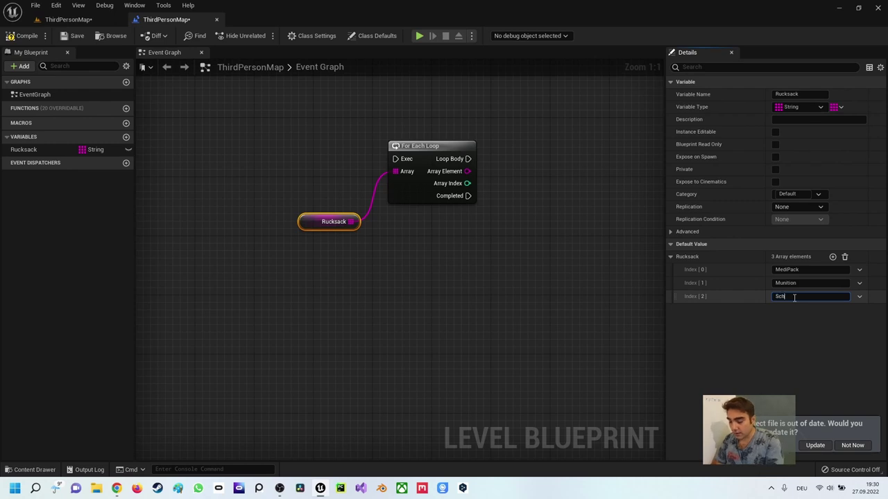
pyautogui.write('luessel')
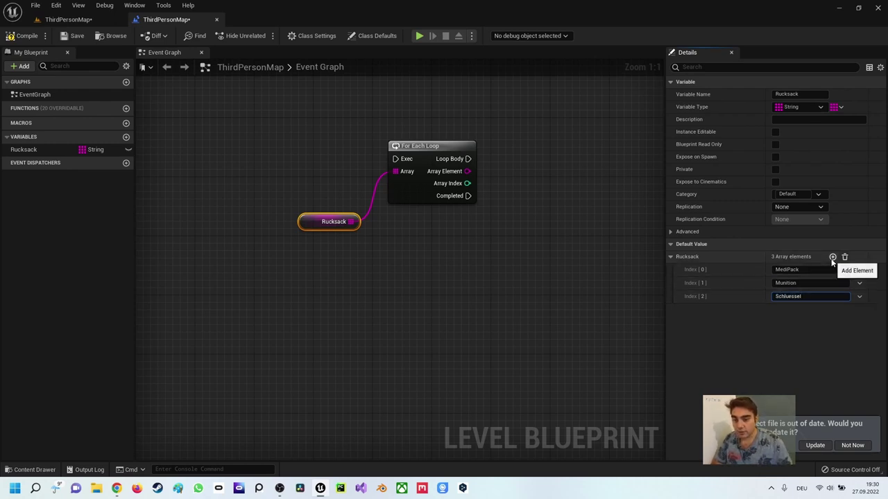
pyautogui.click(833, 258)
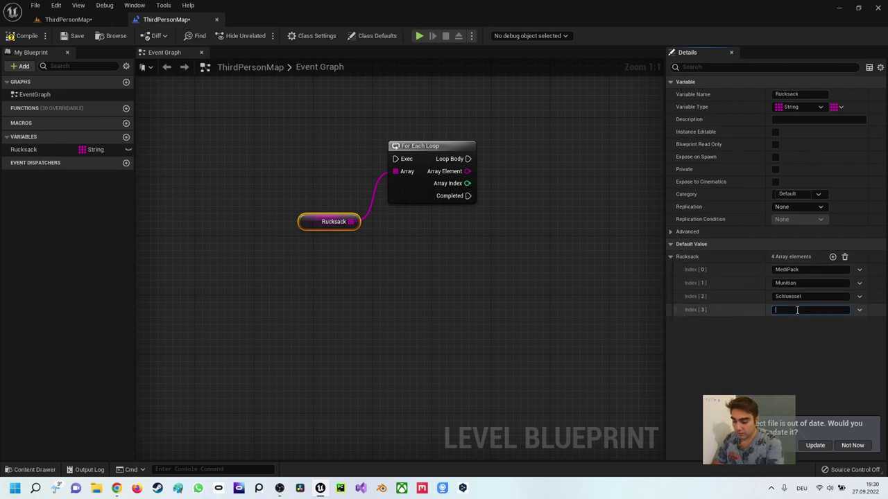
pyautogui.write('Artef')
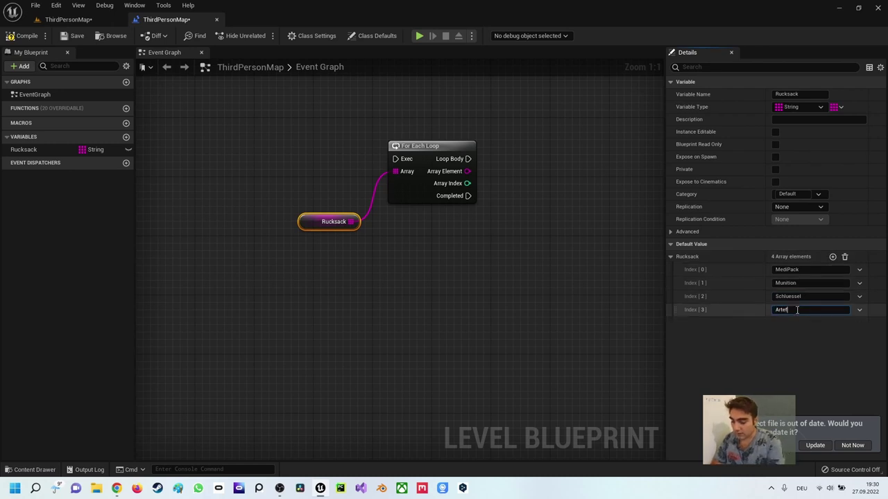
pyautogui.write('akt')
pyautogui.click(737, 349)
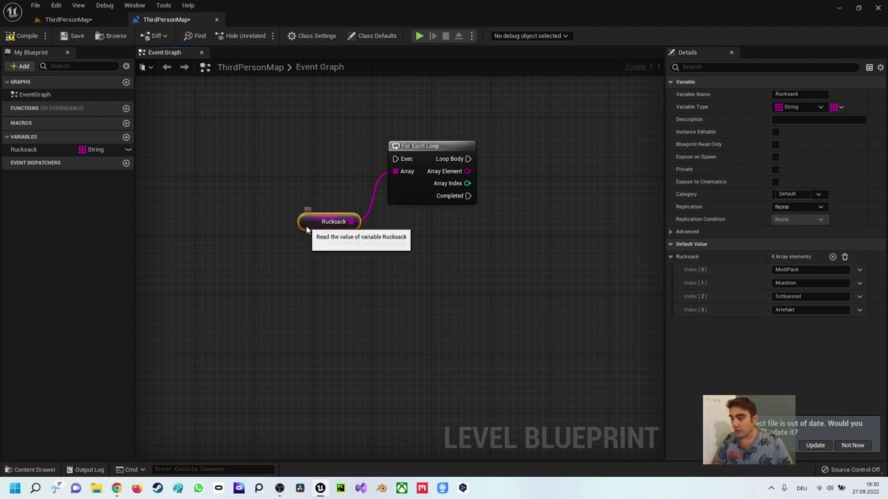
# Move the Rucksack getter lower and select it to view its four default strings.
pyautogui.moveTo(319, 221); pyautogui.dragTo(319, 236)
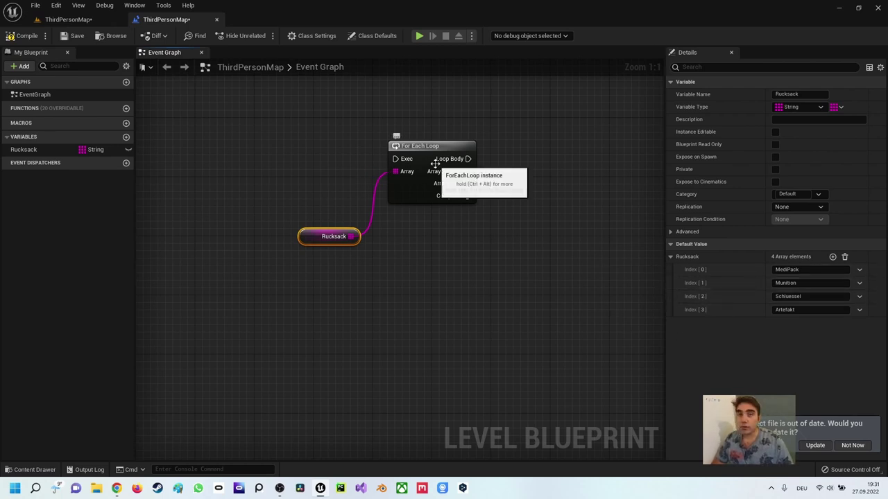
pyautogui.moveTo(315, 234); pyautogui.dragTo(317, 249)
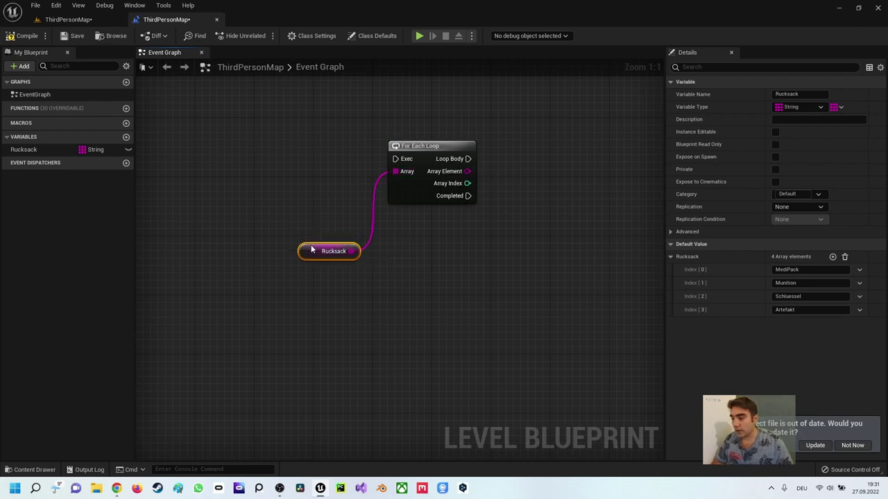
pyautogui.click(335, 194)
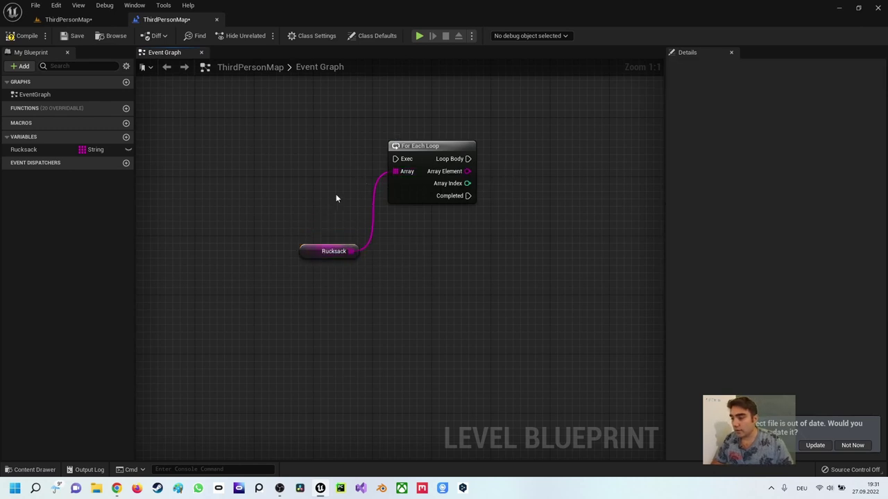
pyautogui.click(320, 251)
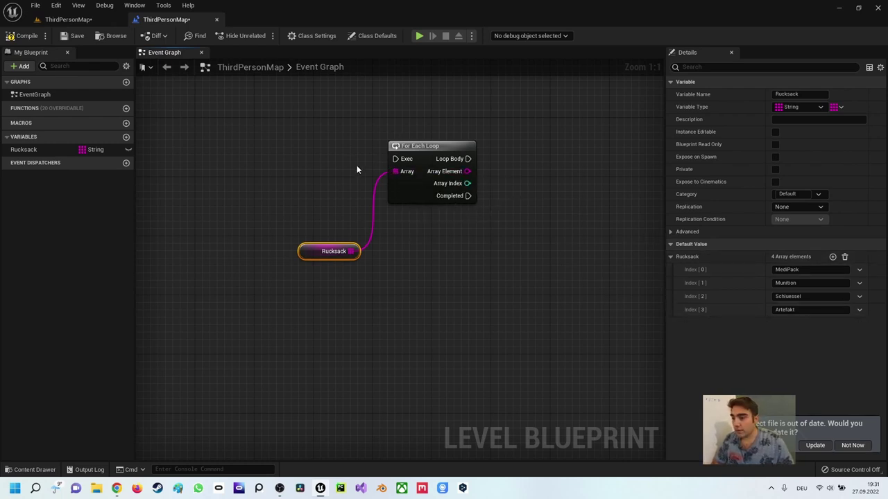
# Add an Event BeginPlay node and wire it to the For Each Loop's Exec input.
pyautogui.rightClick(305, 167)
pyautogui.write('be')
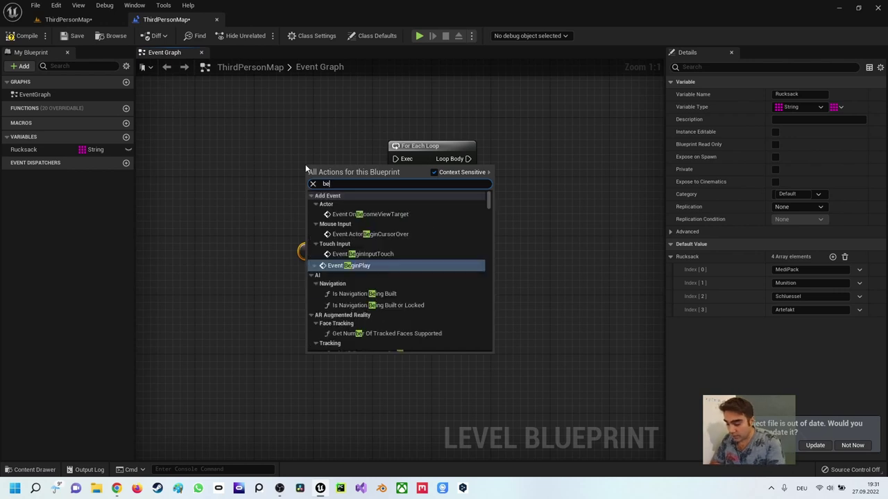
pyautogui.write('gin')
pyautogui.press('Return')
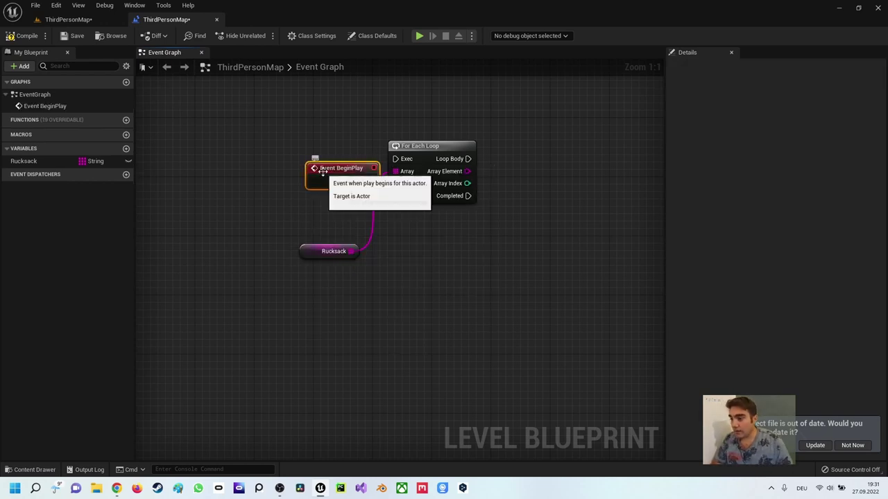
pyautogui.moveTo(308, 169); pyautogui.dragTo(293, 146)
pyautogui.moveTo(351, 158); pyautogui.dragTo(397, 159)
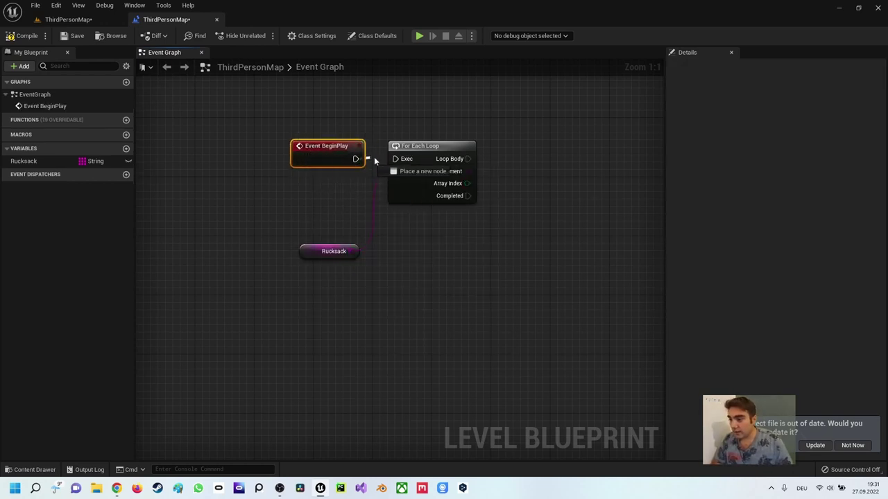
# Add Print String off Loop Body, with Array Element feeding its In String.
pyautogui.moveTo(454, 232); pyautogui.dragTo(405, 256, button='right')
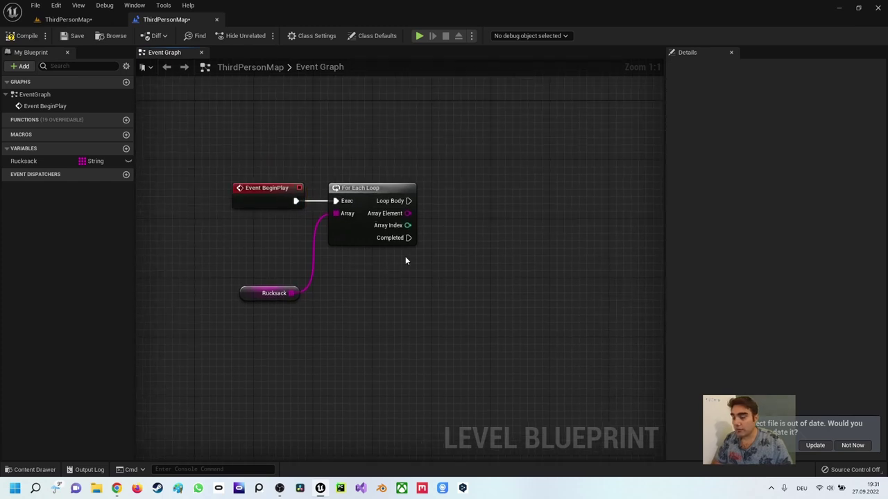
pyautogui.moveTo(408, 201); pyautogui.dragTo(475, 203)
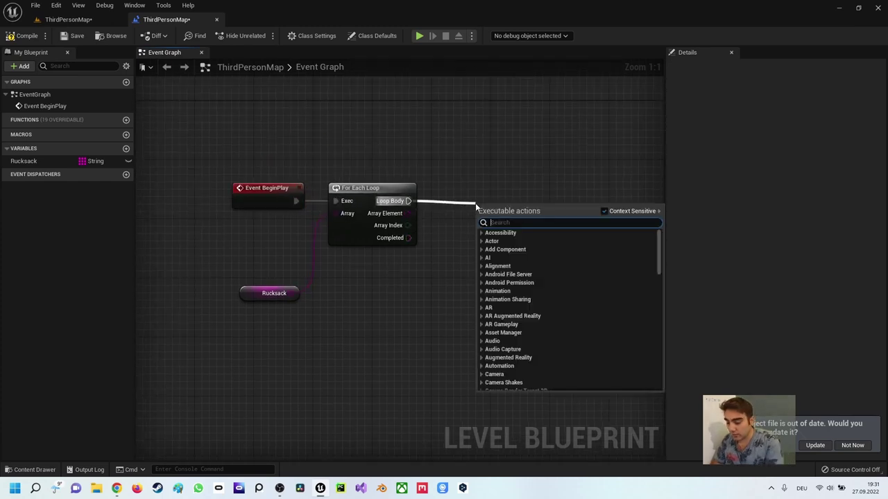
pyautogui.write('print')
pyautogui.press('Return')
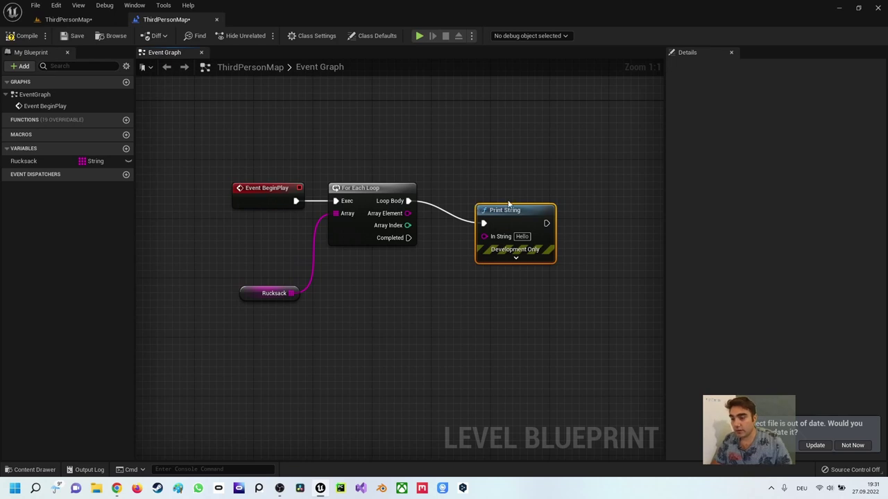
pyautogui.press('q')
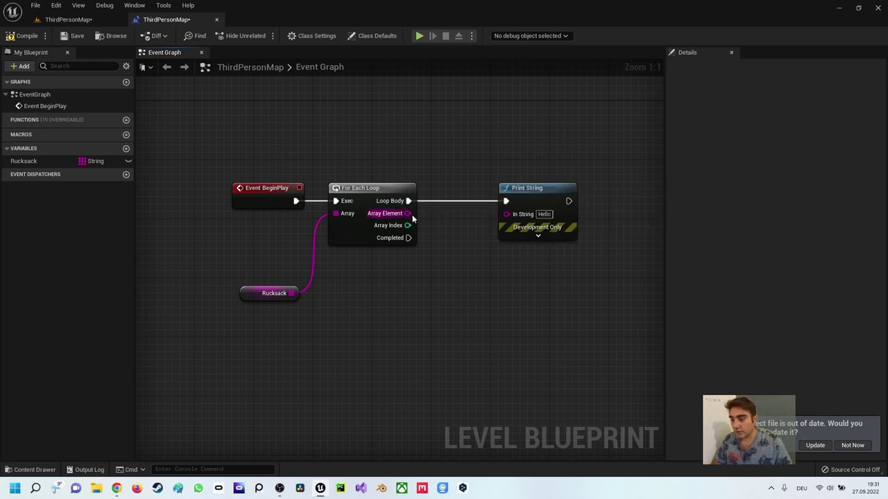
pyautogui.moveTo(408, 213)
pyautogui.mouseDown()
pyautogui.moveTo(506, 217)
pyautogui.moveTo(550, 188)
pyautogui.mouseUp()
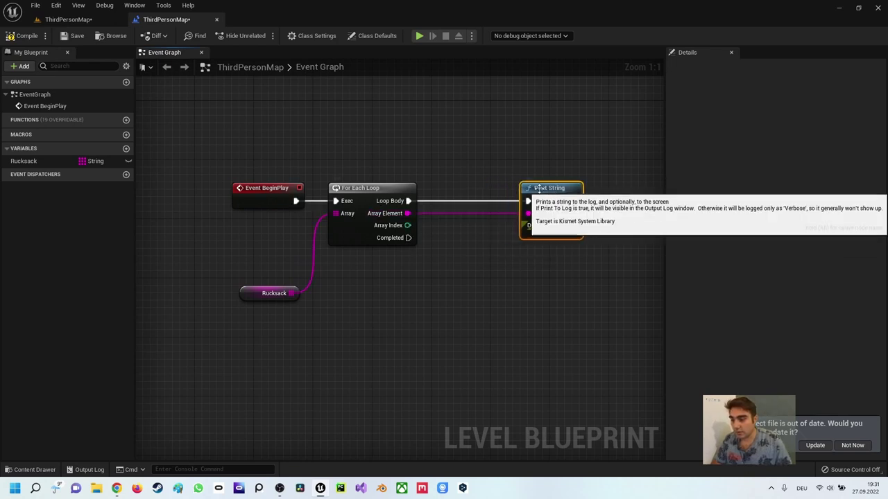
# Compile and test-play the level in a New Editor Window, then close it.
pyautogui.click(22, 35)
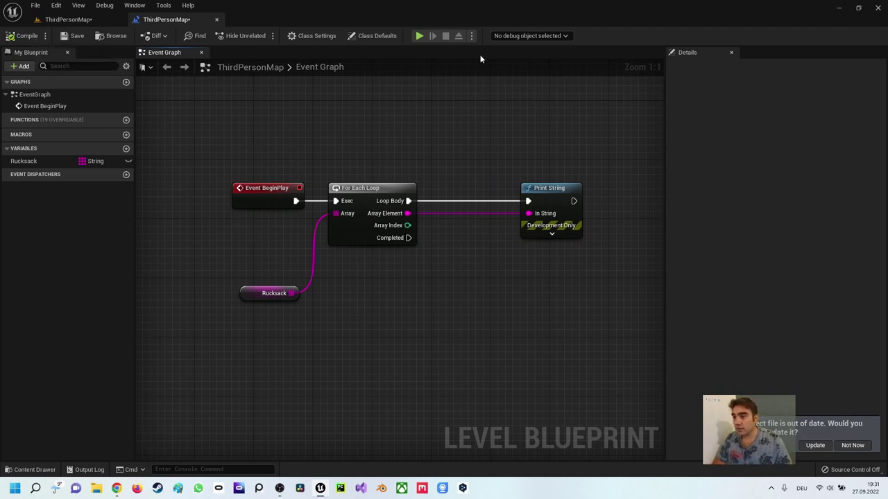
pyautogui.click(471, 36)
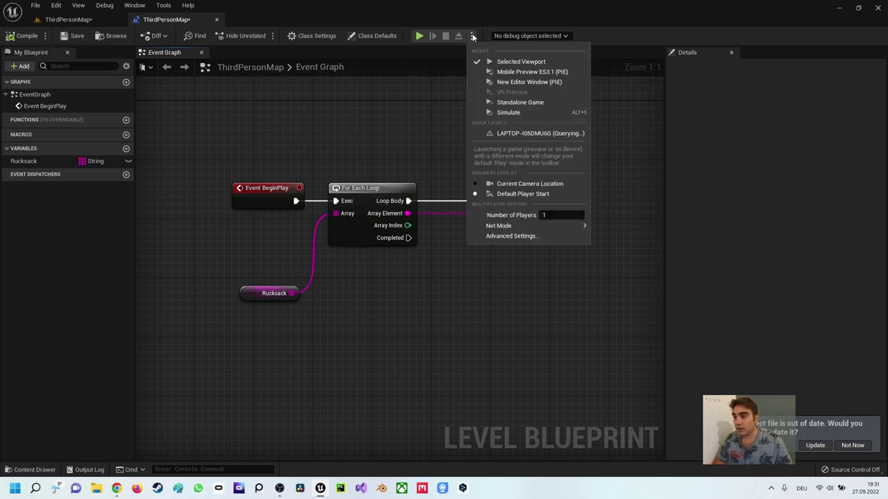
pyautogui.click(507, 81)
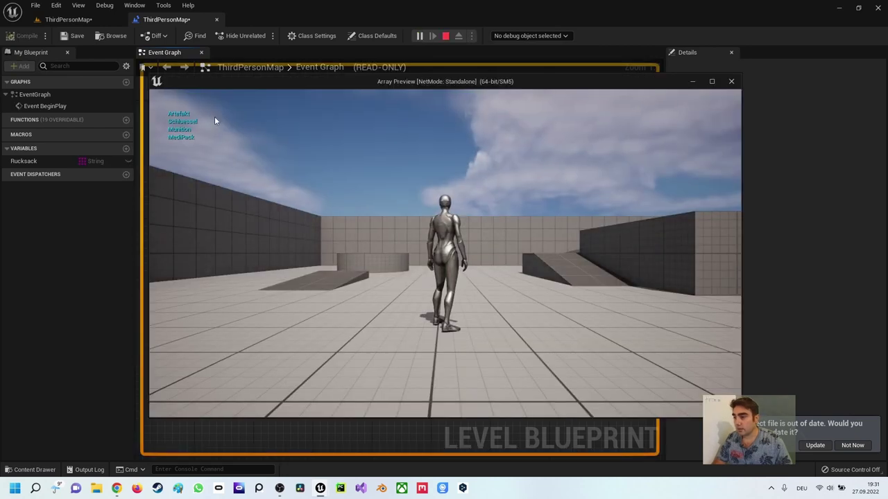
pyautogui.click(730, 82)
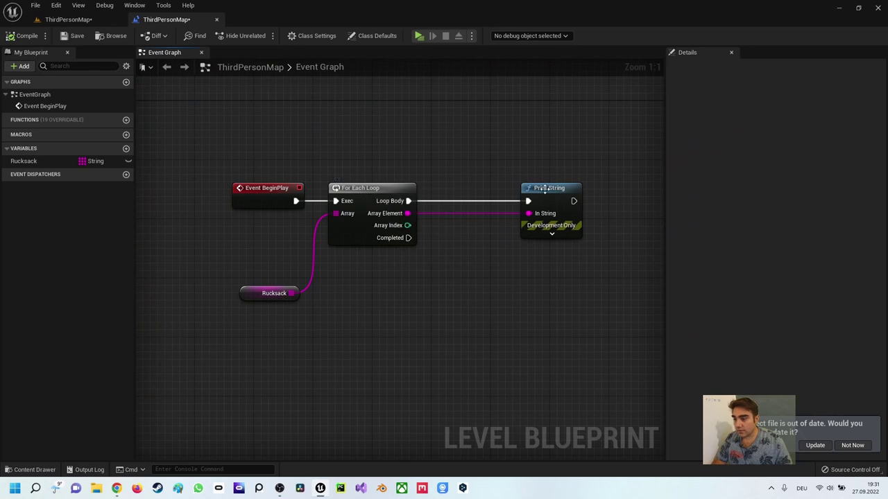
# Set the Print String node's Duration to 8.0 in its advanced settings.
pyautogui.click(545, 189)
pyautogui.click(552, 235)
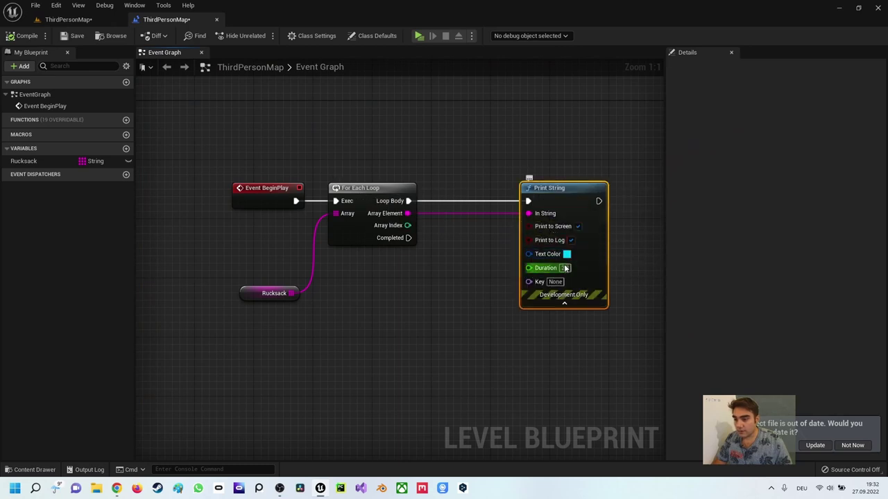
pyautogui.click(566, 268)
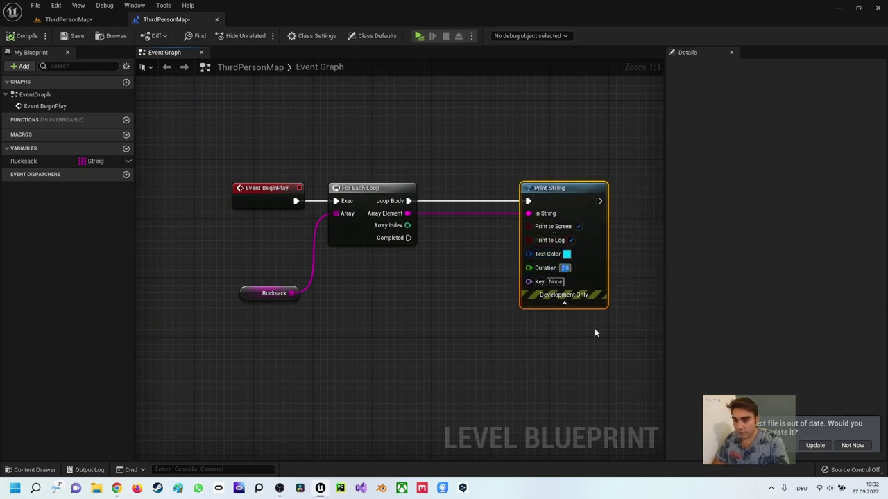
pyautogui.write('8.0')
pyautogui.press('Return')
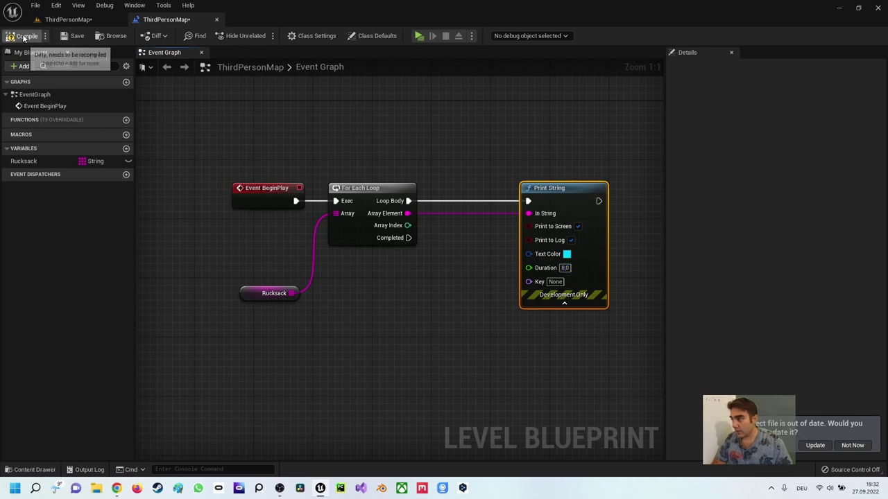
# Play the level again, stop it, and move the Rucksack node up near the loop.
pyautogui.click(419, 35)
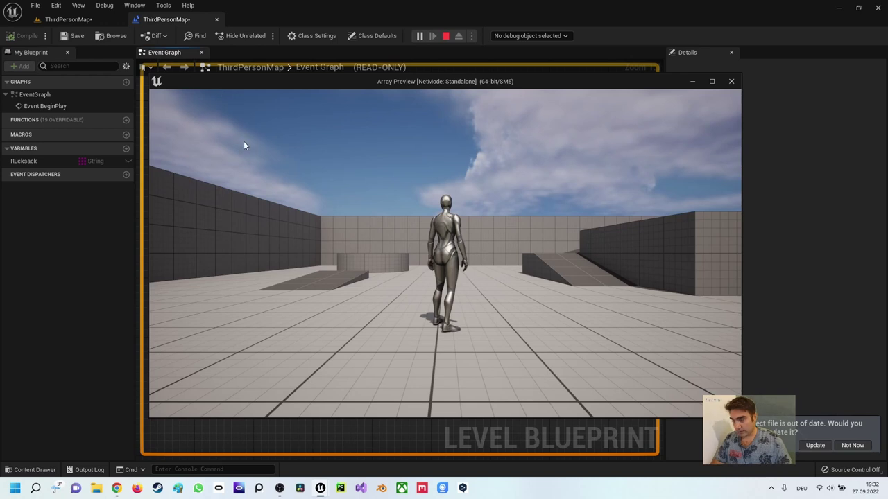
pyautogui.click(730, 81)
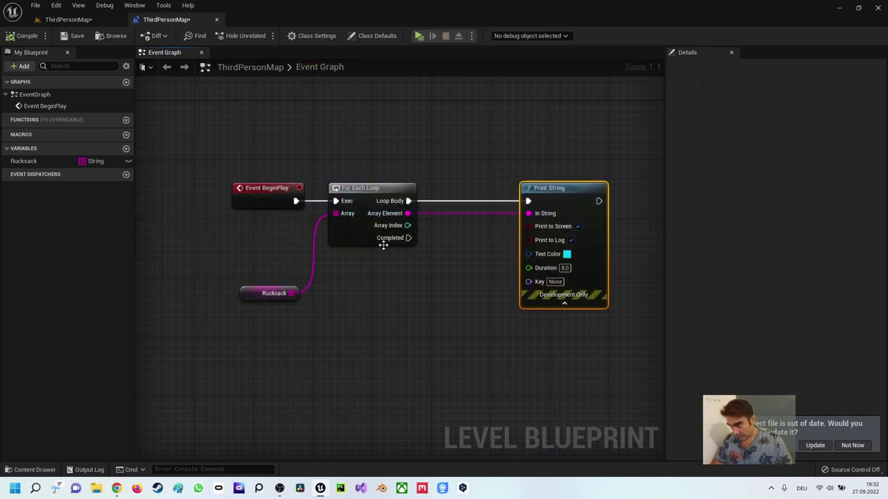
pyautogui.moveTo(254, 293); pyautogui.dragTo(245, 240)
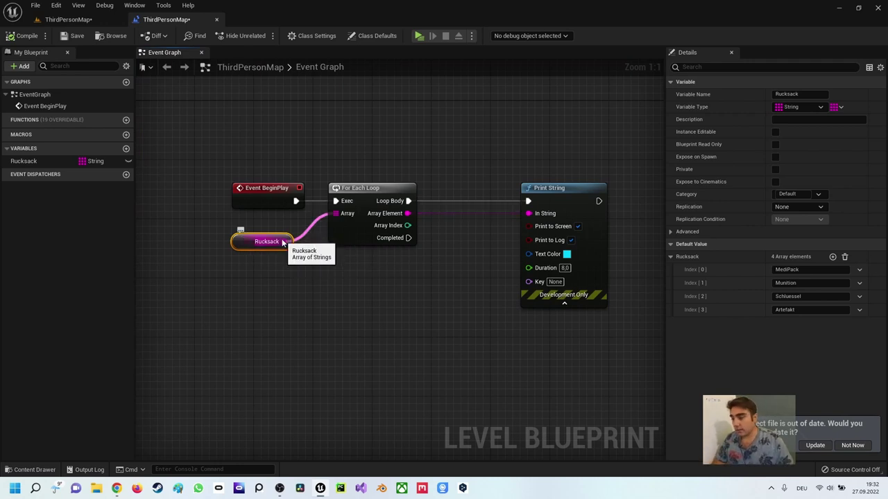
# From the Rucksack pin, add an Add node from Utilities > Array.
pyautogui.moveTo(282, 242); pyautogui.dragTo(298, 300)
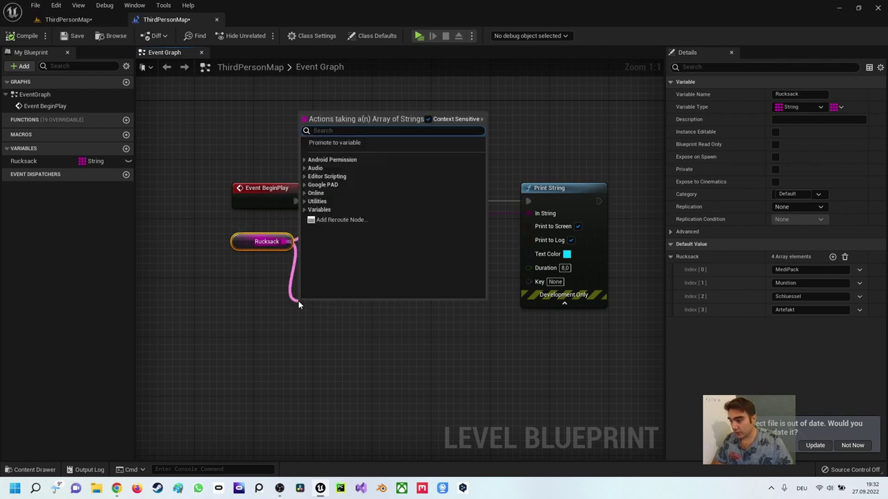
pyautogui.click(305, 201)
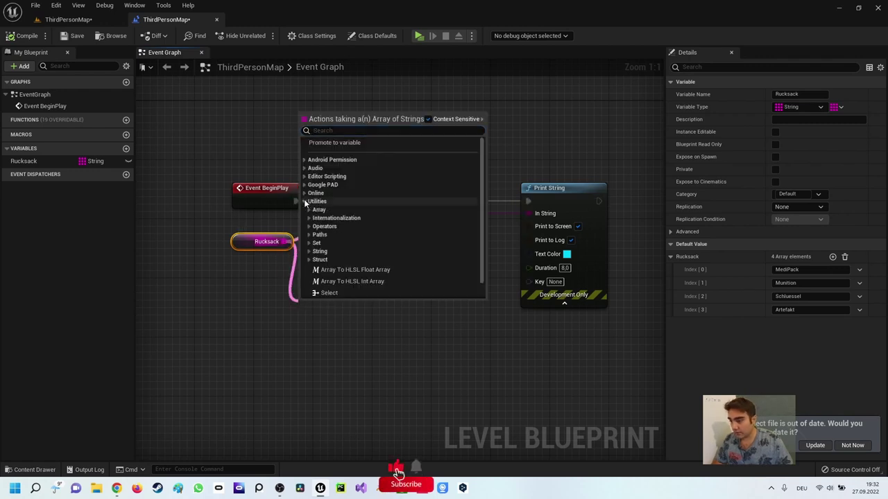
pyautogui.click(313, 210)
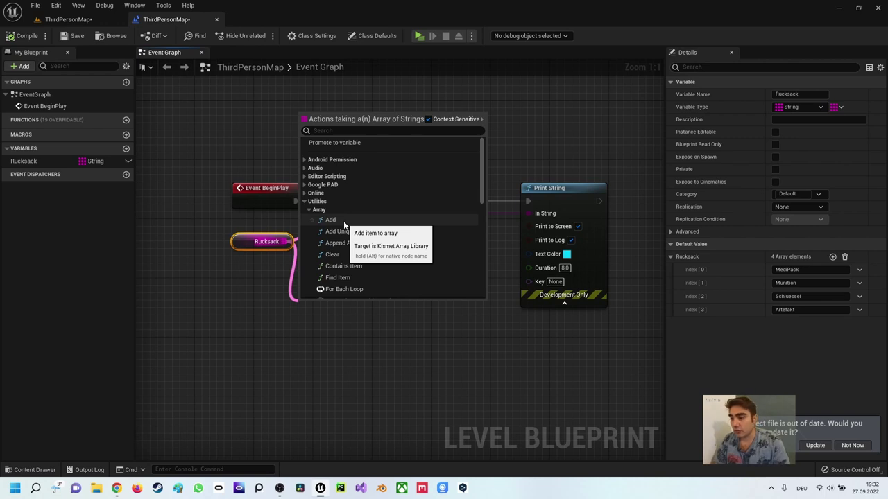
pyautogui.click(344, 223)
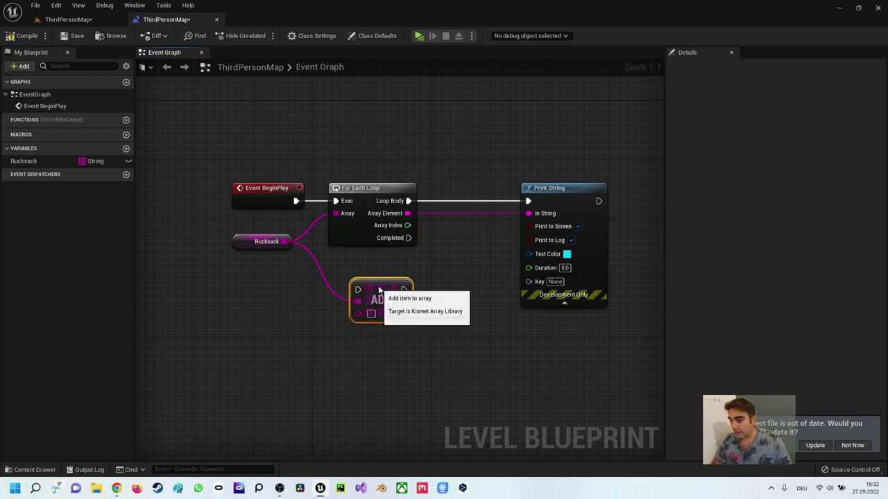
# Arrange the ADD node between Event BeginPlay and the For Each Loop and wire BeginPlay into it.
pyautogui.moveTo(325, 306)
pyautogui.mouseDown()
pyautogui.moveTo(457, 201)
pyautogui.moveTo(347, 270)
pyautogui.mouseUp()
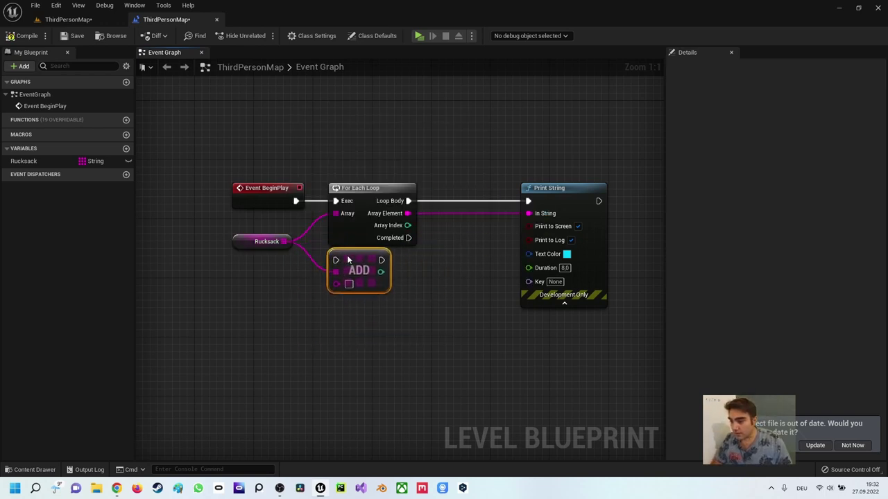
pyautogui.moveTo(357, 194); pyautogui.dragTo(430, 195)
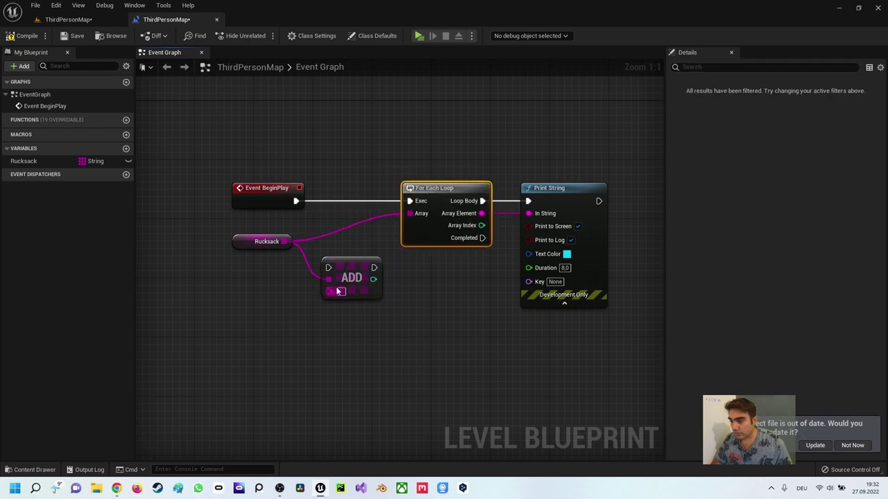
pyautogui.moveTo(354, 277); pyautogui.dragTo(352, 208)
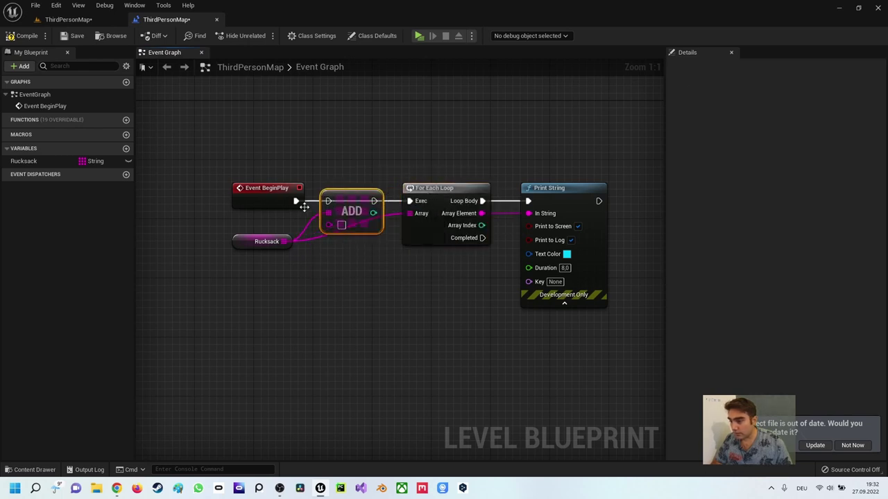
pyautogui.moveTo(296, 201); pyautogui.dragTo(409, 201)
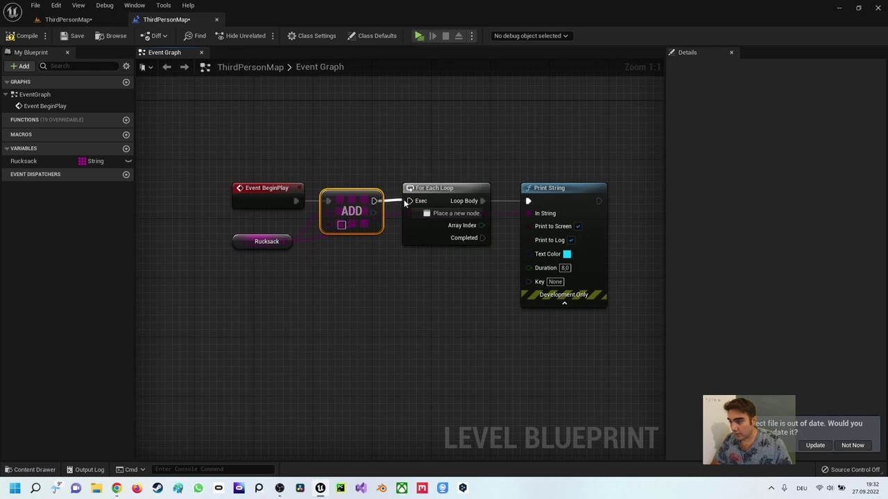
pyautogui.moveTo(262, 246); pyautogui.dragTo(281, 320)
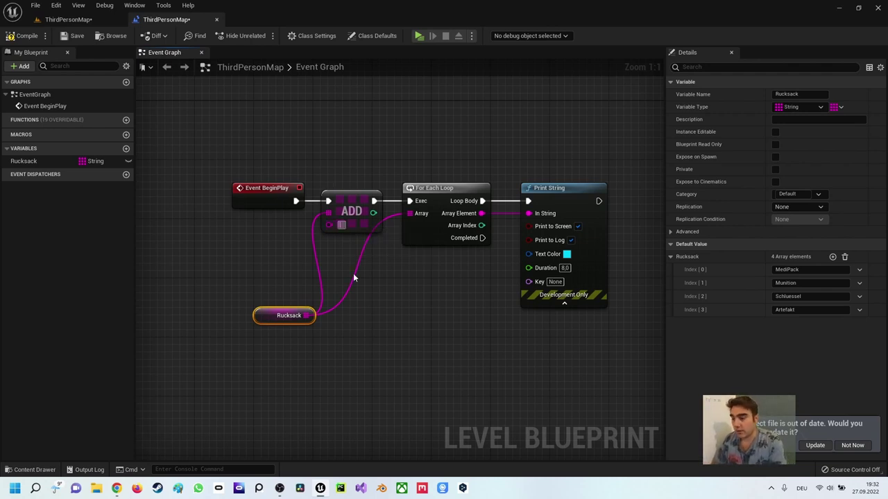
# Enter Lampe as the ADD node's item value.
pyautogui.write('Lampe')
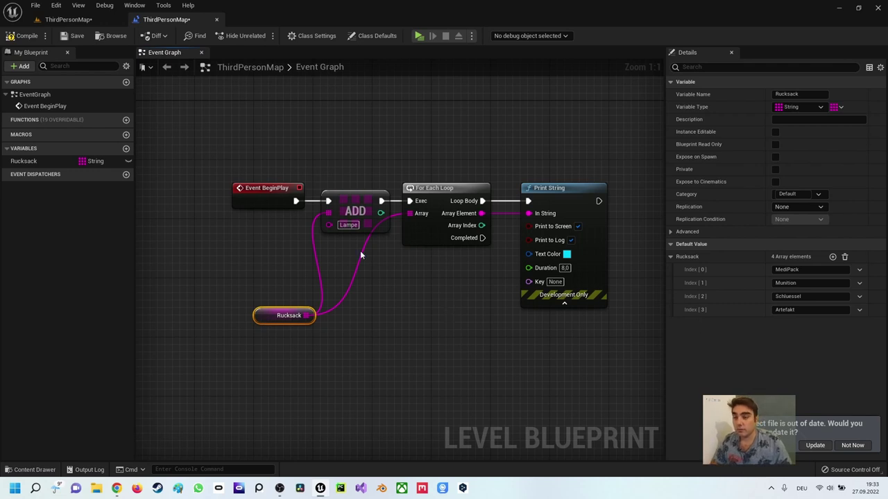
# From the Rucksack pin, add a Get (a copy) node from the Utilities > Array actions.
pyautogui.moveTo(306, 315); pyautogui.dragTo(338, 346)
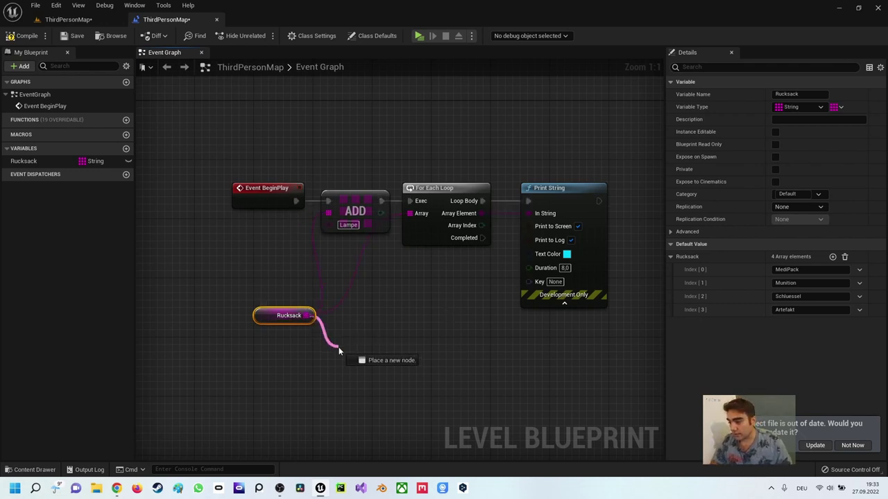
pyautogui.click(348, 256)
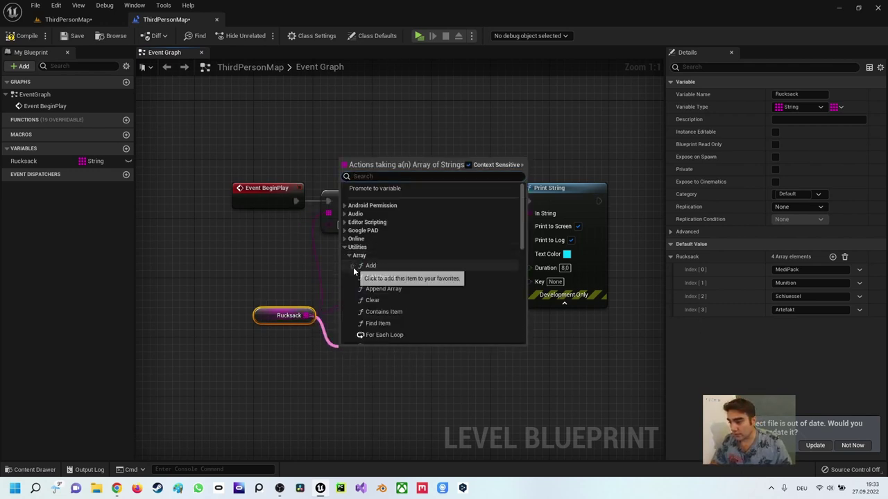
pyautogui.scroll(-1, 398, 299)
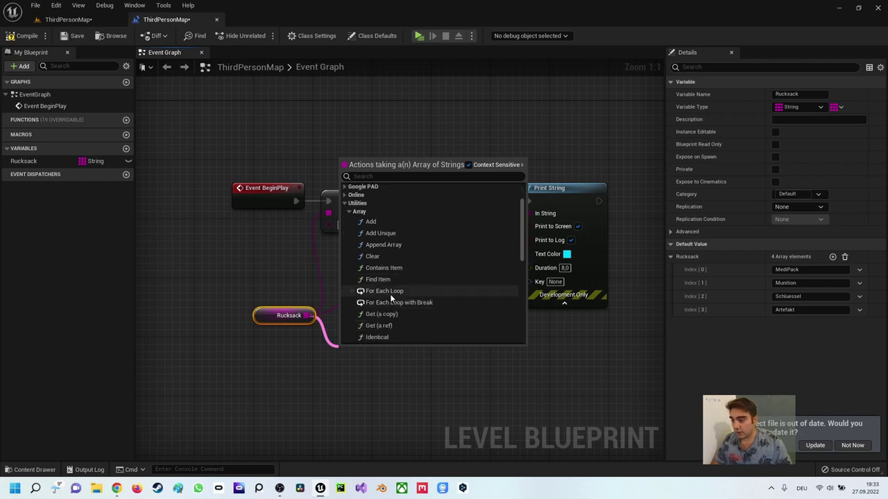
pyautogui.scroll(-3, 393, 312)
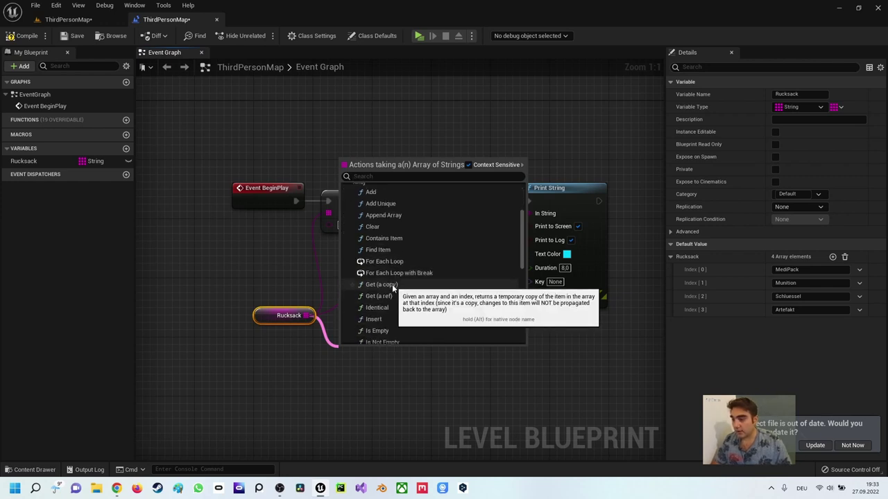
pyautogui.click(390, 288)
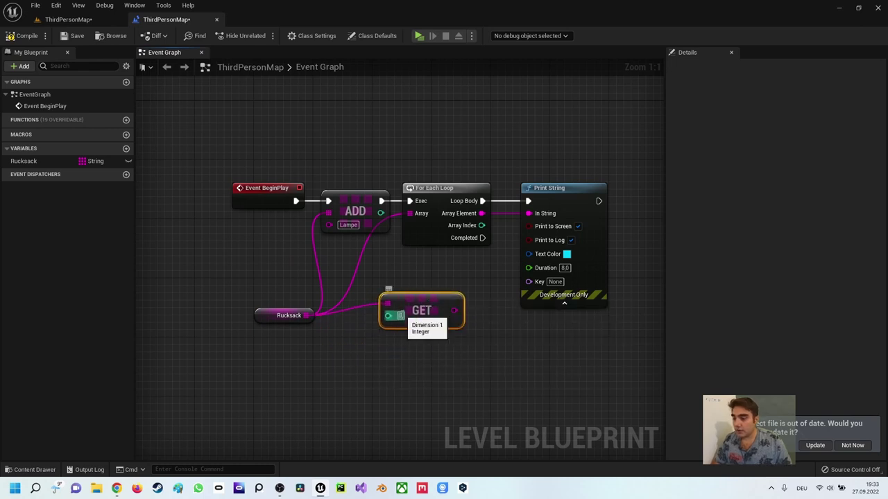
# Check the GET node's index stays 0, nudging the node up and reviewing Rucksack's defaults.
pyautogui.click(400, 316)
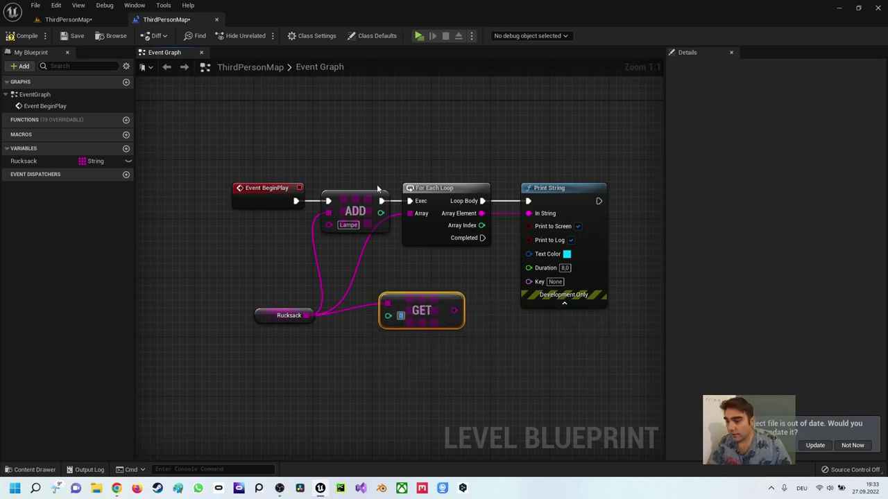
pyautogui.click(270, 315)
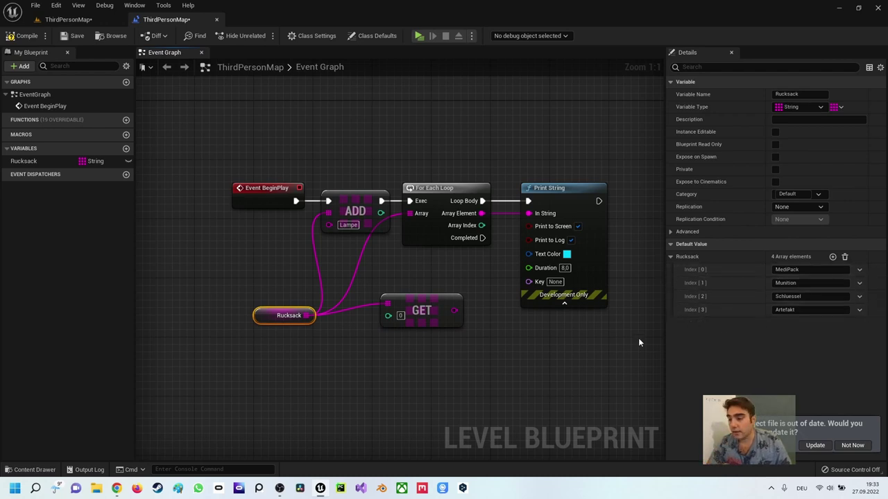
pyautogui.moveTo(416, 297); pyautogui.dragTo(416, 290)
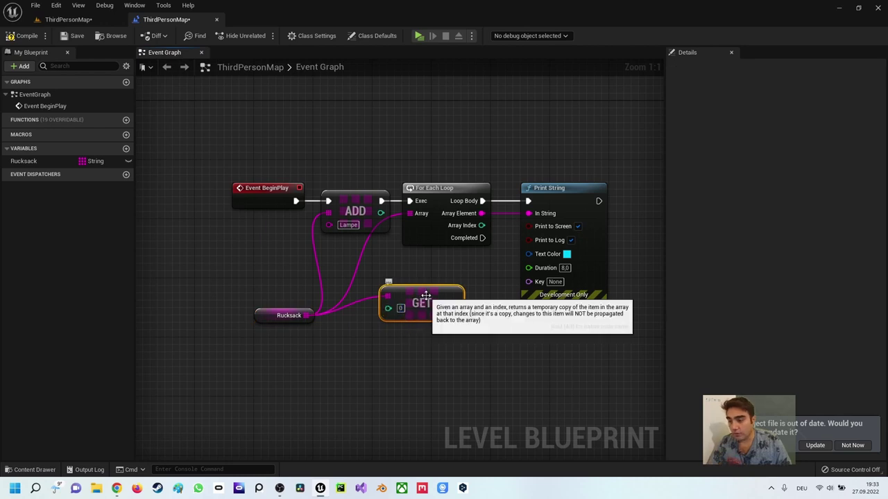
pyautogui.click(267, 314)
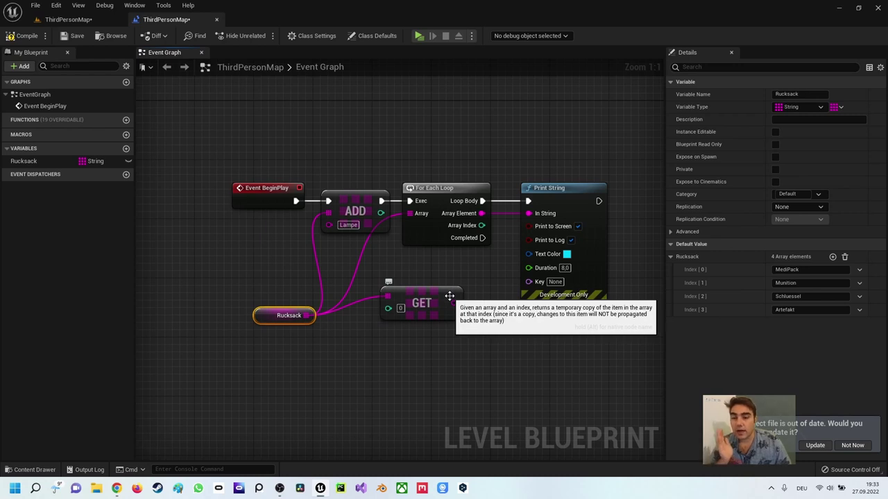
pyautogui.click(400, 308)
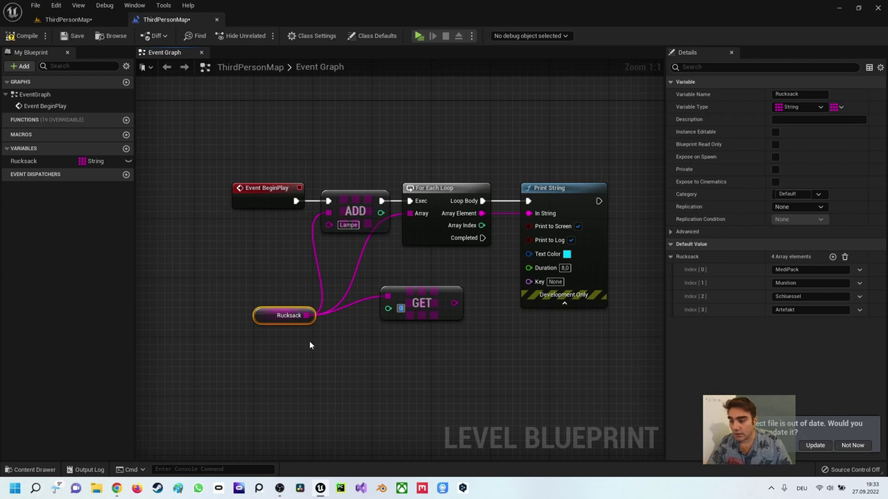
# Wire the GET index-0 output into Print String's In String instead of the loop element.
pyautogui.moveTo(454, 303)
pyautogui.mouseDown()
pyautogui.moveTo(492, 278)
pyautogui.moveTo(496, 251)
pyautogui.moveTo(528, 214)
pyautogui.mouseUp()
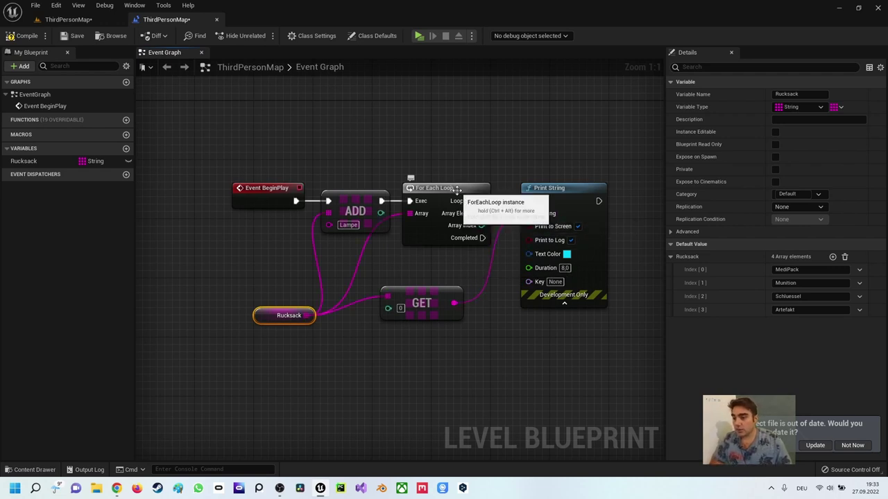
pyautogui.click(451, 132)
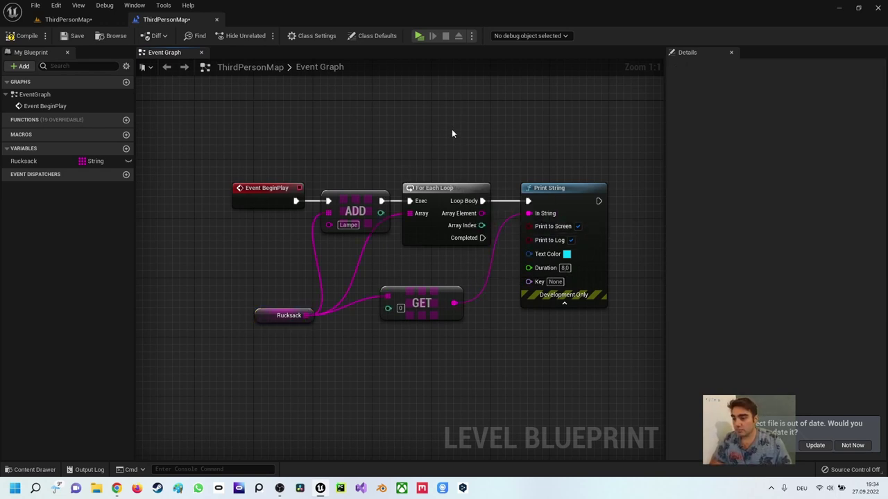
pyautogui.click(443, 191)
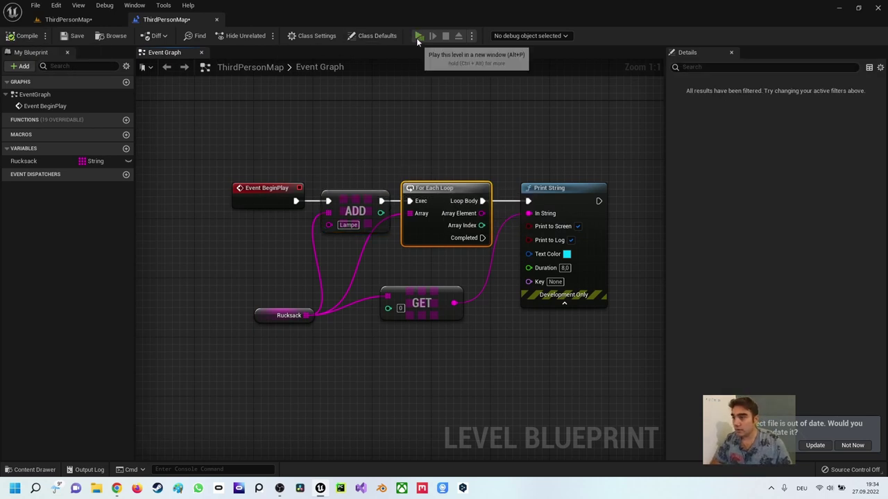
# Play-test the level in a new window, confirming MediPack prints five times, then stop.
pyautogui.click(418, 37)
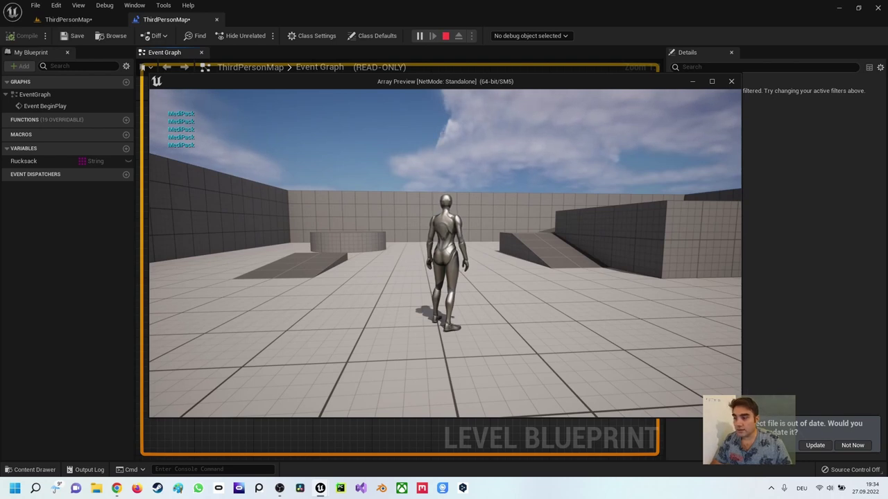
pyautogui.press('Escape')
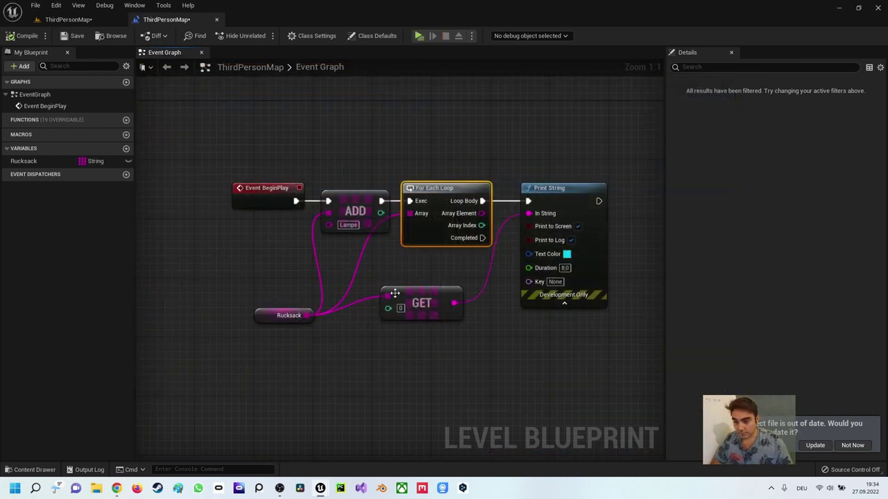
pyautogui.click(271, 316)
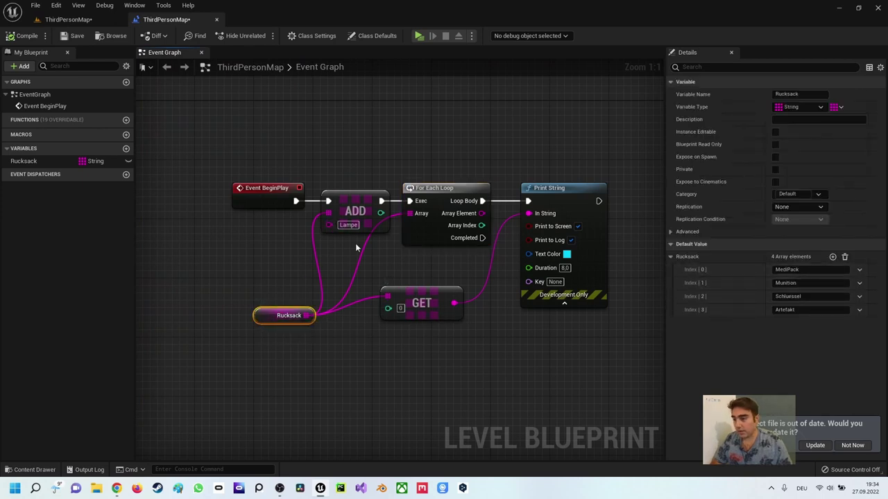
pyautogui.moveTo(306, 316); pyautogui.dragTo(370, 360)
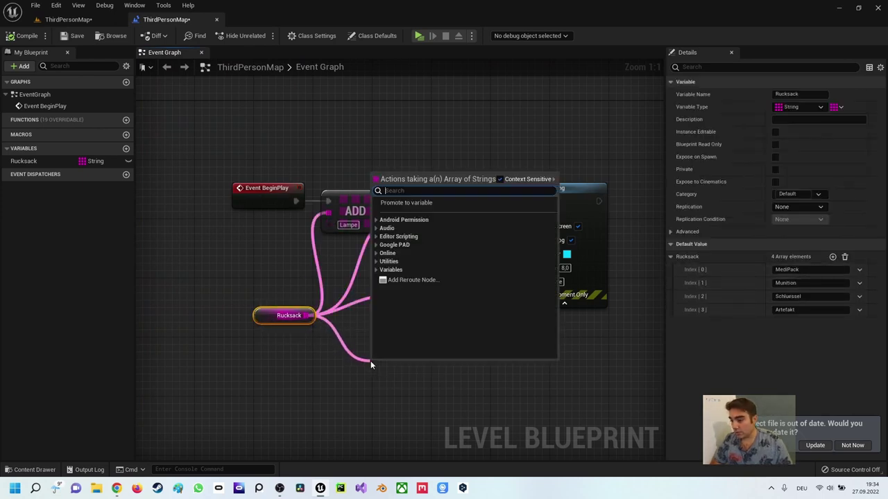
pyautogui.click(378, 263)
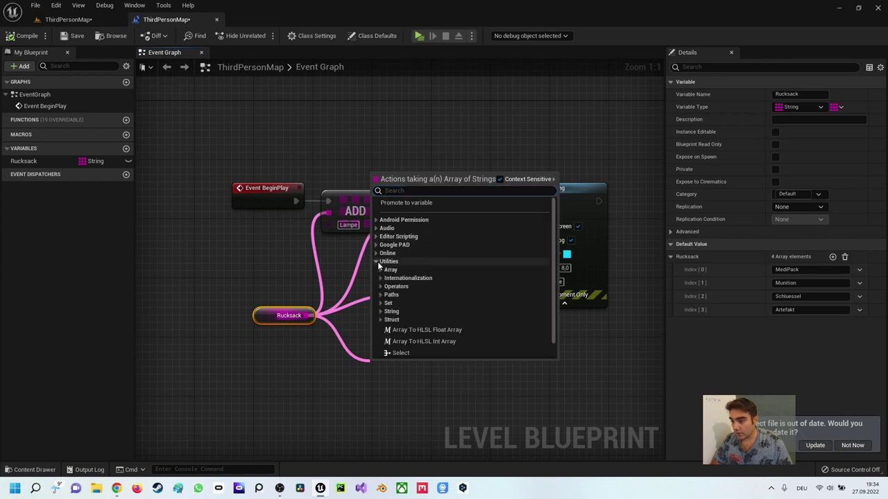
pyautogui.click(382, 270)
pyautogui.scroll(-2, 405, 307)
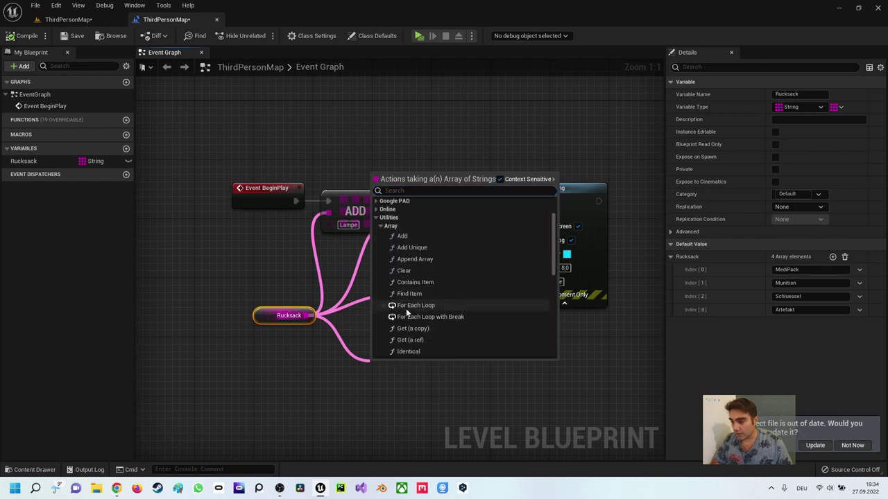
pyautogui.scroll(-3, 405, 310)
pyautogui.scroll(-1, 405, 310)
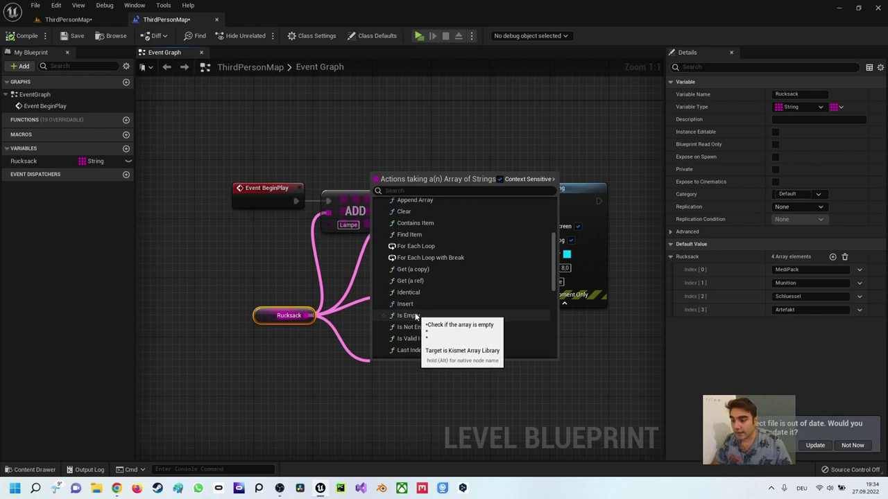
pyautogui.scroll(-1, 416, 316)
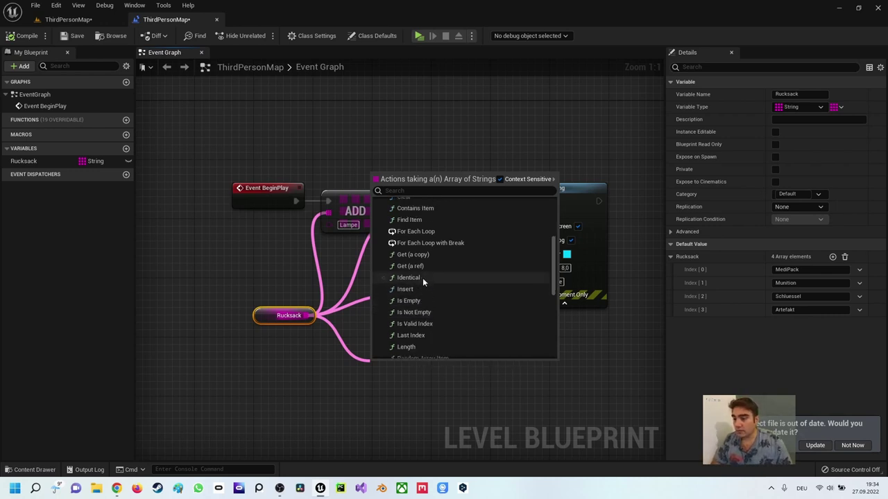
pyautogui.scroll(-2, 426, 298)
pyautogui.scroll(-1, 431, 297)
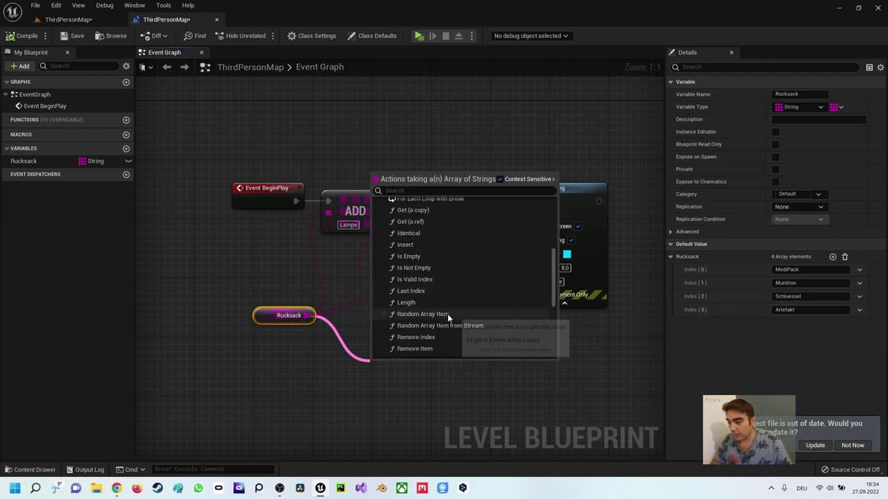
pyautogui.scroll(-2, 461, 323)
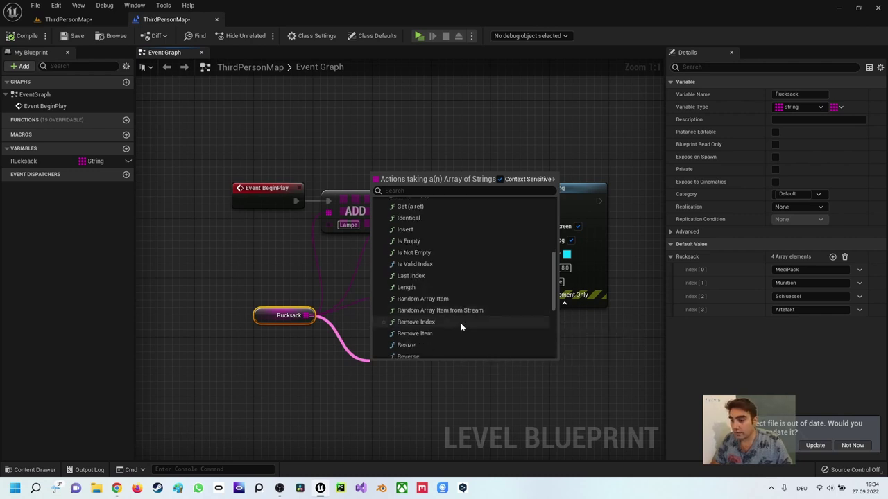
pyautogui.scroll(-2, 446, 323)
pyautogui.scroll(-2, 445, 321)
pyautogui.scroll(-1, 431, 325)
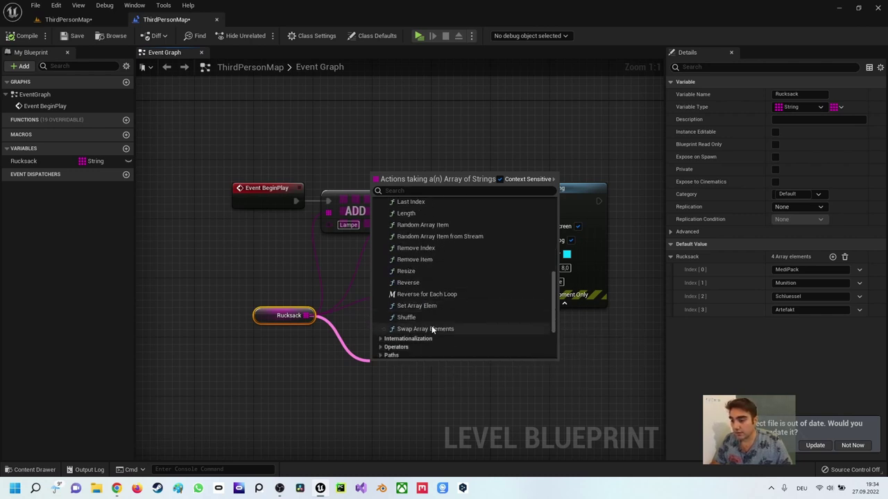
pyautogui.scroll(3, 432, 325)
pyautogui.scroll(4, 431, 325)
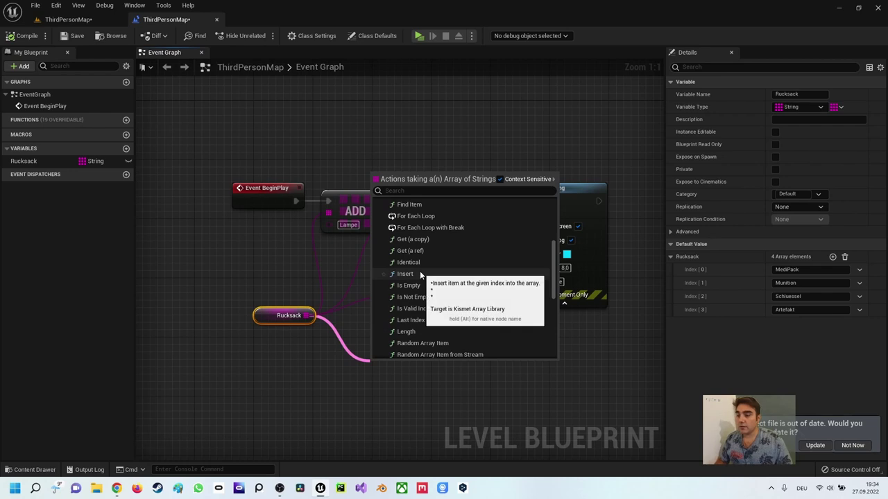
pyautogui.scroll(1, 420, 274)
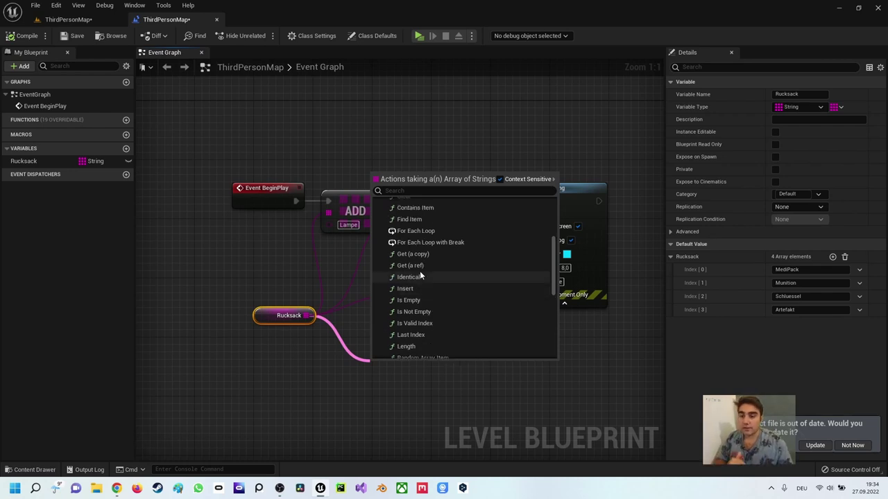
pyautogui.click(436, 253)
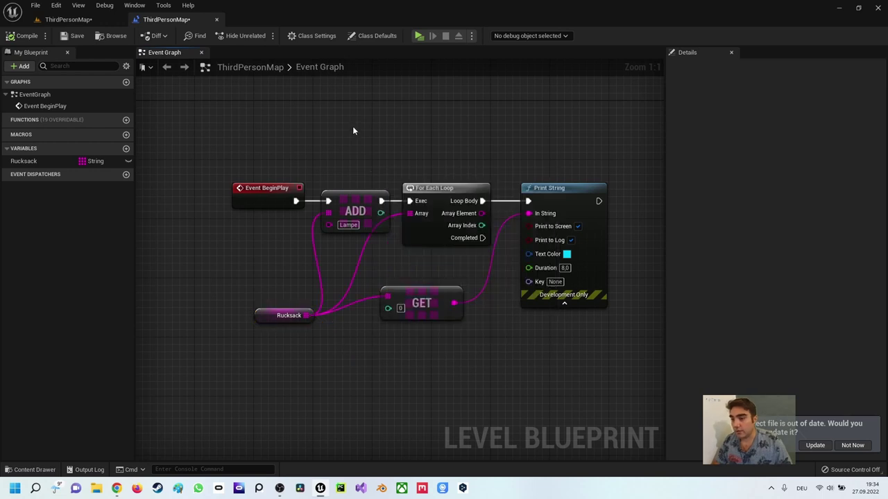
pyautogui.click(263, 315)
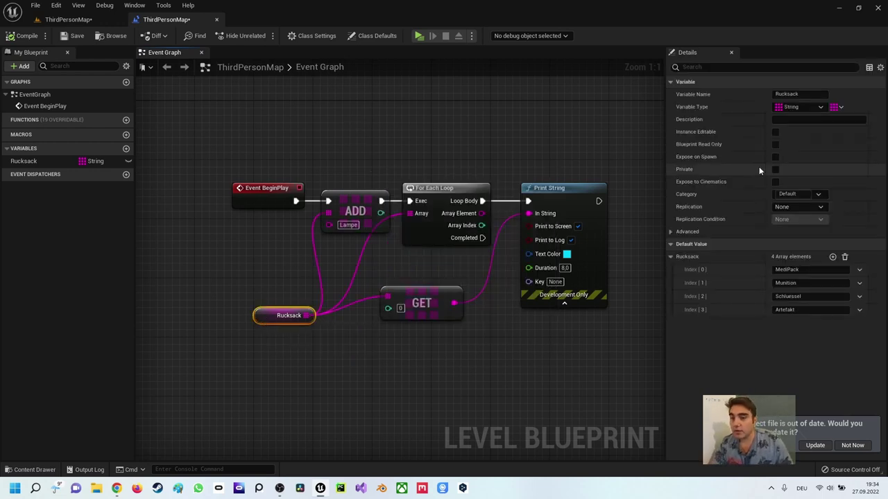
pyautogui.click(799, 107)
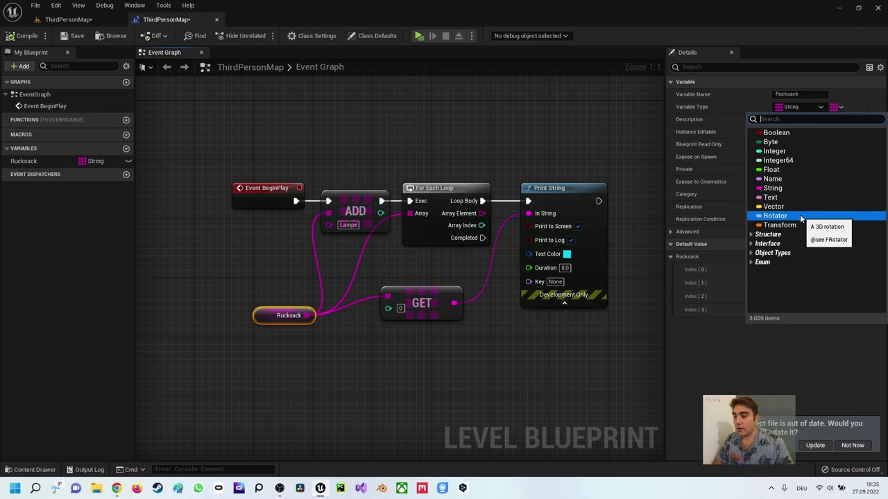
pyautogui.click(466, 125)
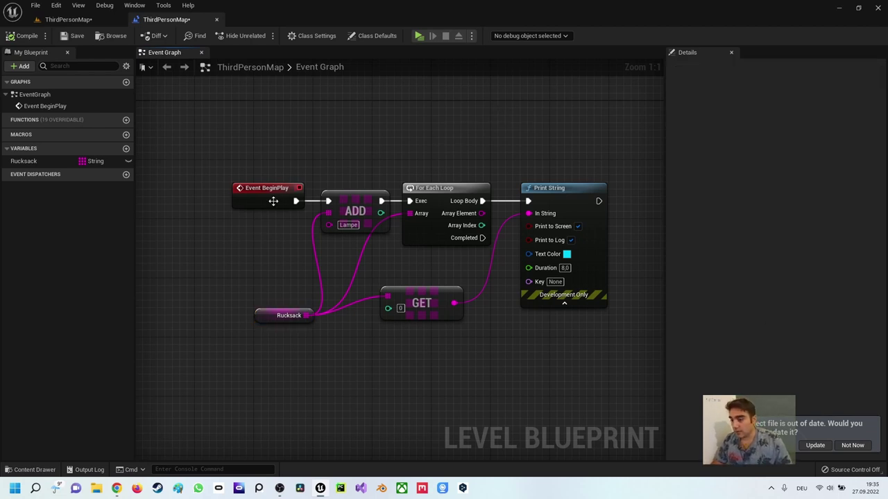